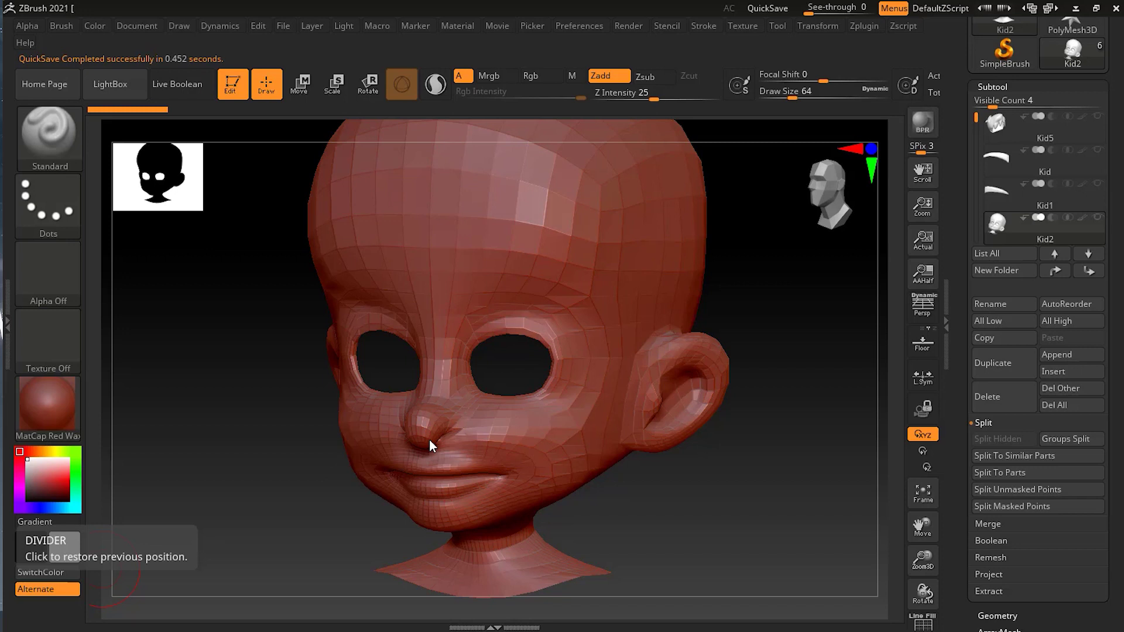
Step: Rotate the cartoon kid head toward a straight-on front view
left_click_drag(768, 487, 747, 477, "shift")
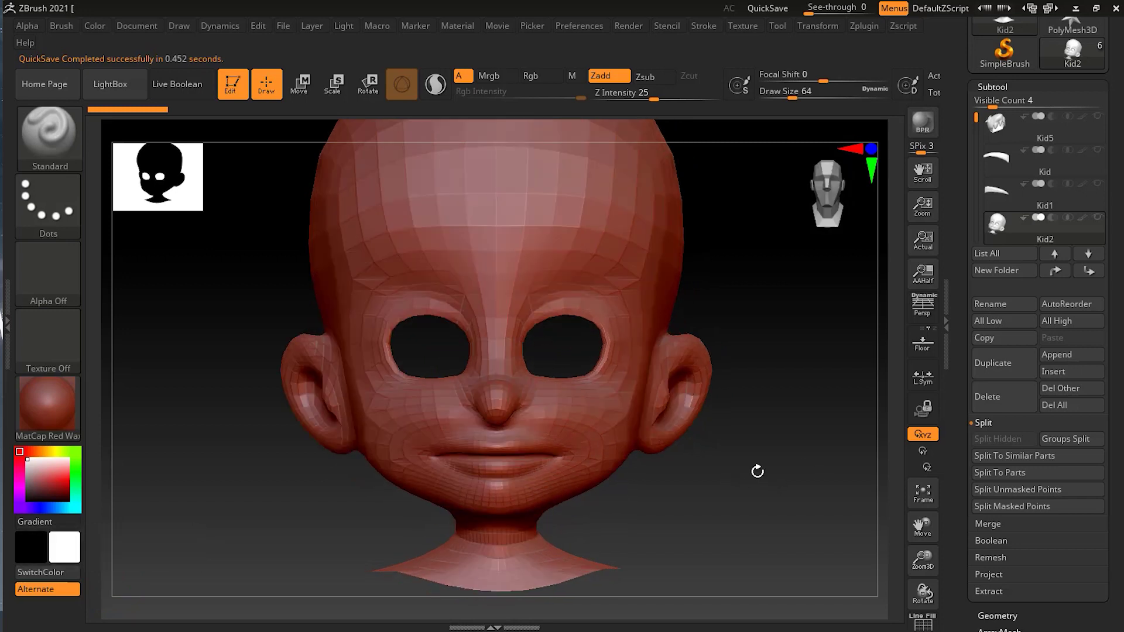
Step: Turn the head to a front view, tilted slightly down, and select the Move brush (B, M, V)
left_click_drag(720, 258, 715, 281)
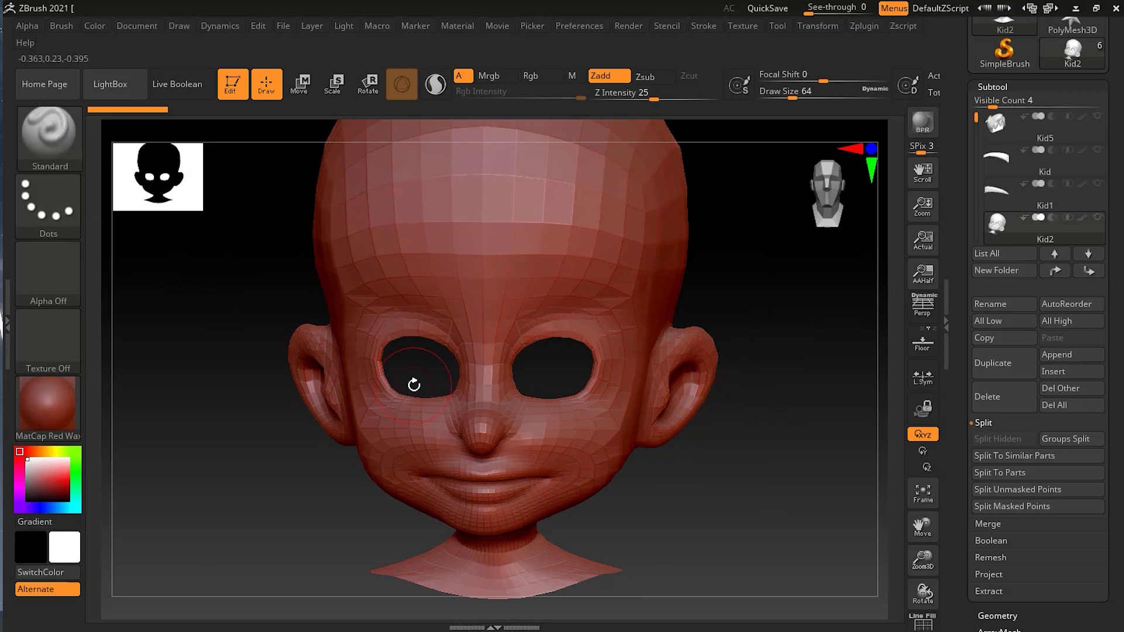
key("b")
key("m")
key("v")
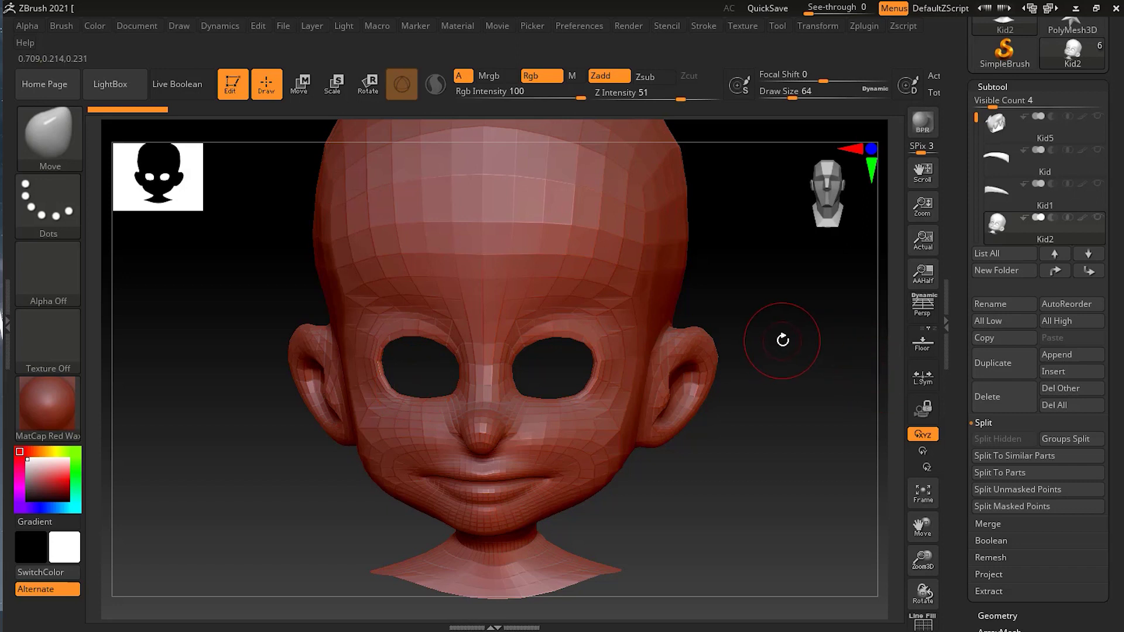
left_click_drag(785, 351, 790, 339)
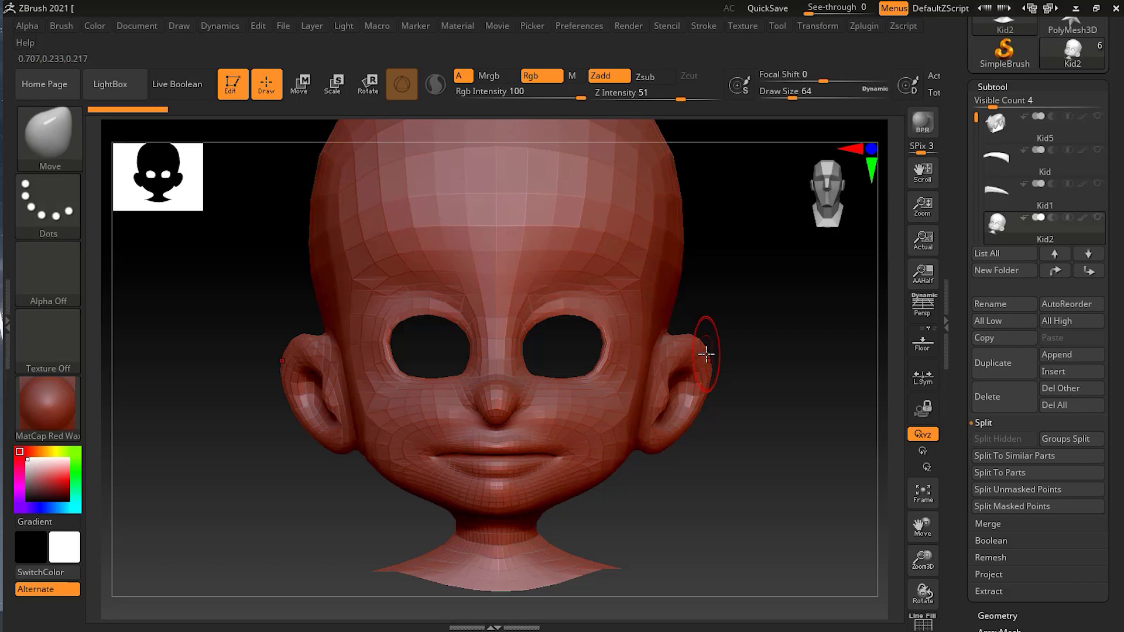
Step: Set Draw Size to 124 and pull both ears up into tall pointed elf ears
key("s")
left_click_drag(707, 354, 719, 357)
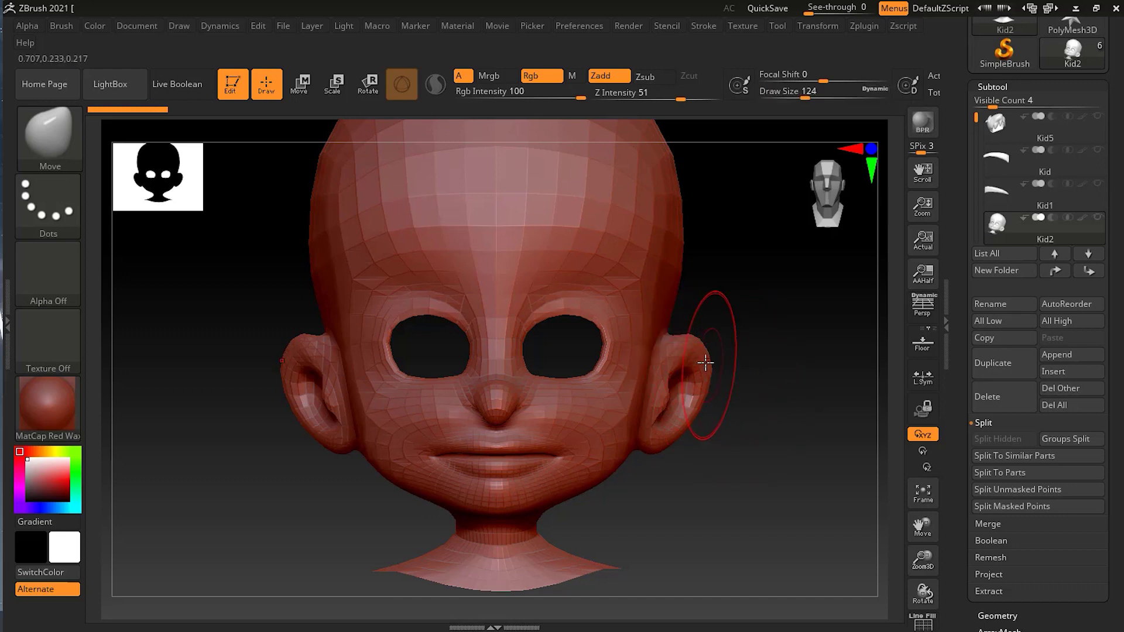
mouse_move(703, 359)
left_mouse_down()
mouse_move(780, 253)
mouse_move(813, 233)
left_mouse_up()
left_click_drag(866, 165, 868, 155)
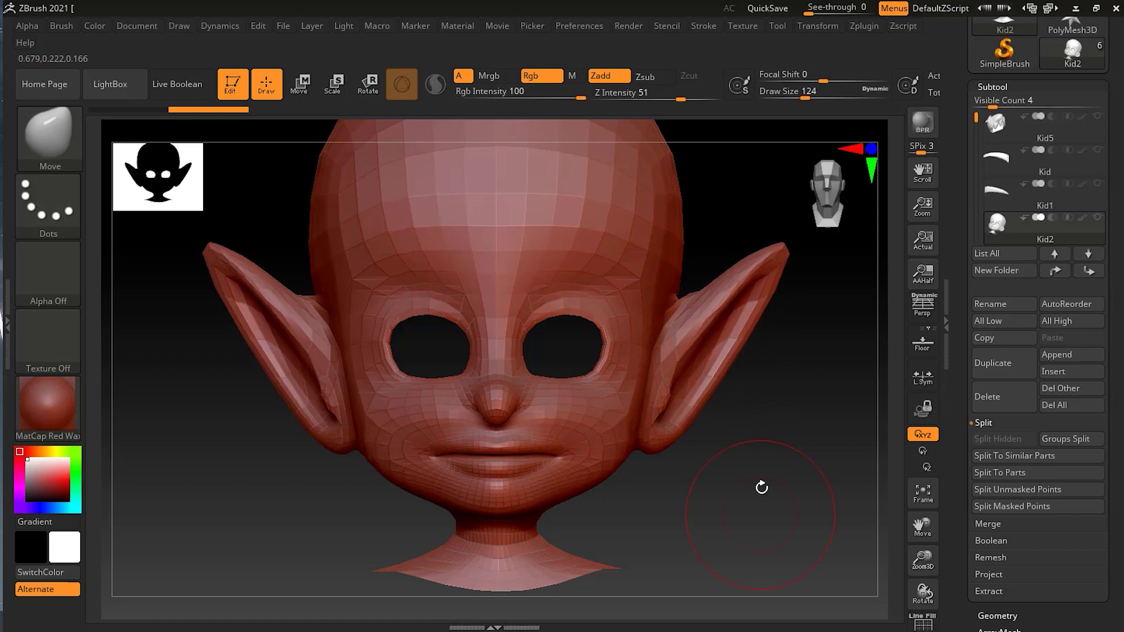
mouse_move(758, 486)
left_mouse_down()
mouse_move(714, 490)
mouse_move(750, 546)
mouse_move(735, 477)
mouse_move(746, 468)
left_mouse_up()
left_click_drag(783, 268, 802, 226)
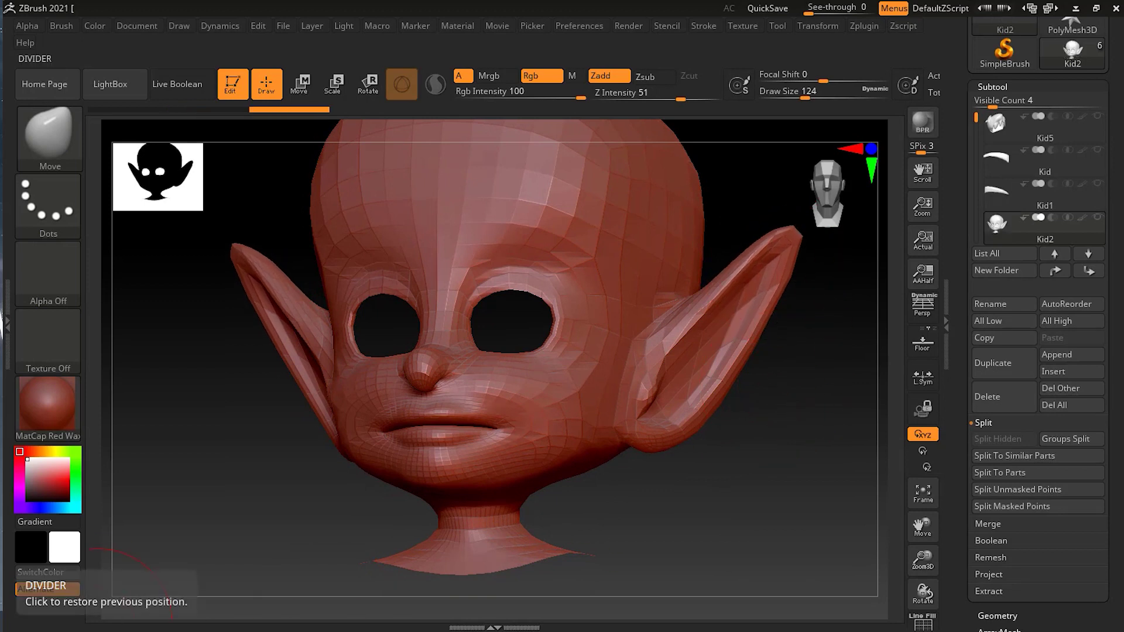
Step: Inspect the ear from the right side and show the polyframe wireframe
mouse_move(785, 401)
left_mouse_down()
mouse_move(768, 401)
mouse_move(785, 359)
mouse_move(725, 415)
mouse_move(810, 406)
mouse_move(792, 389)
left_mouse_up()
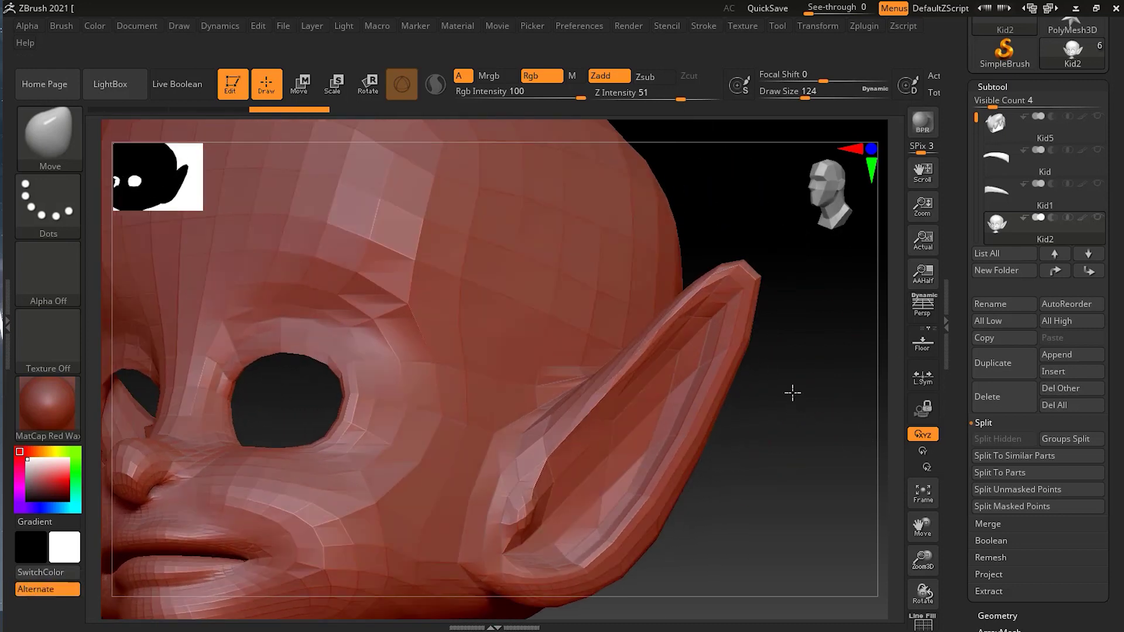
left_click_drag(796, 463, 805, 433)
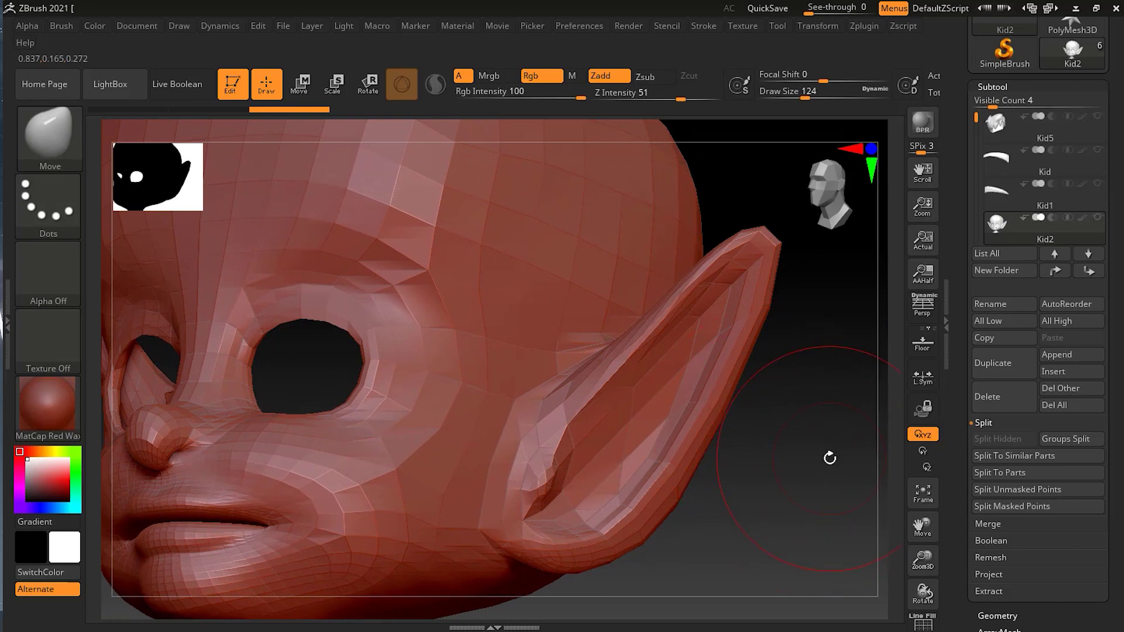
key("shift+f")
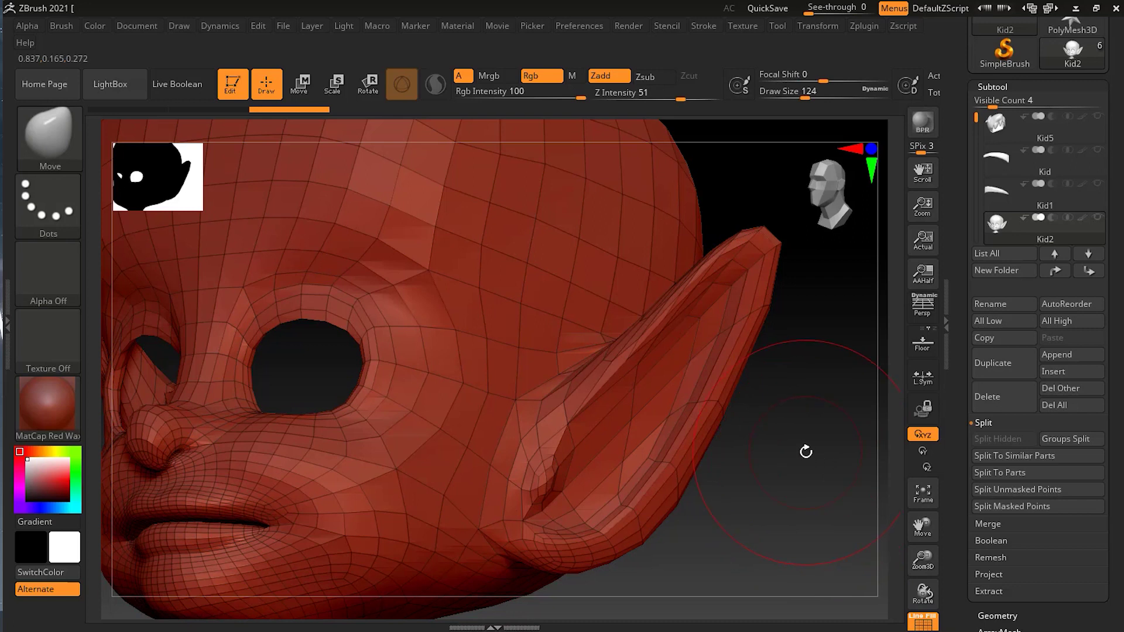
Step: Turn off Line Fill, step up to the smooth subdivision, and stretch the ear tip outward
left_click(933, 622)
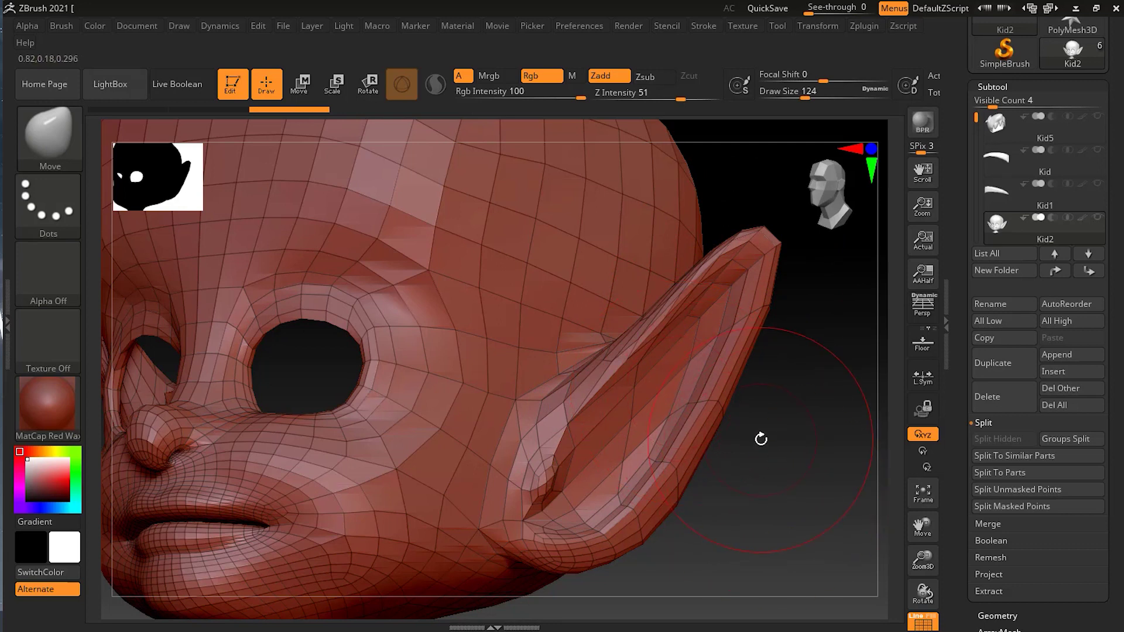
key("ctrl")
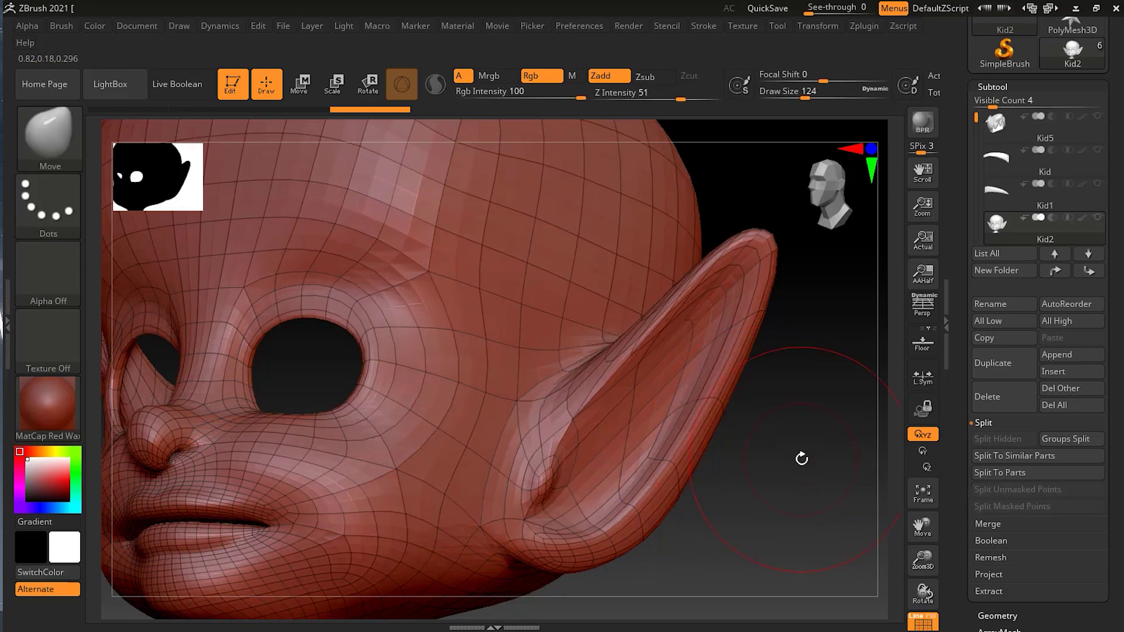
key("ctrl")
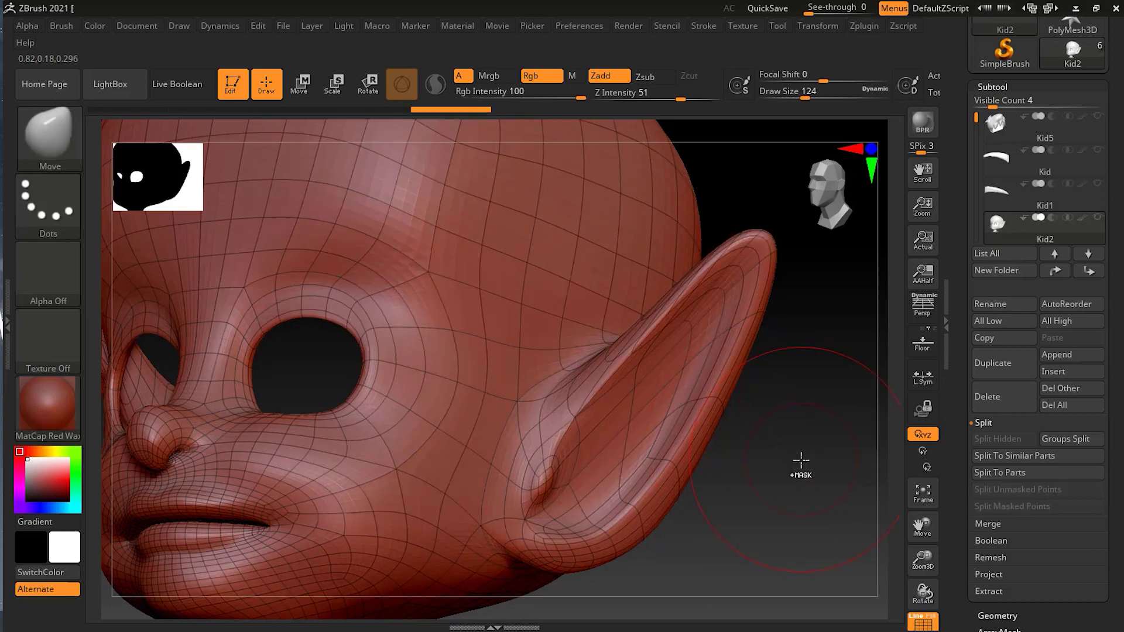
key("ctrl")
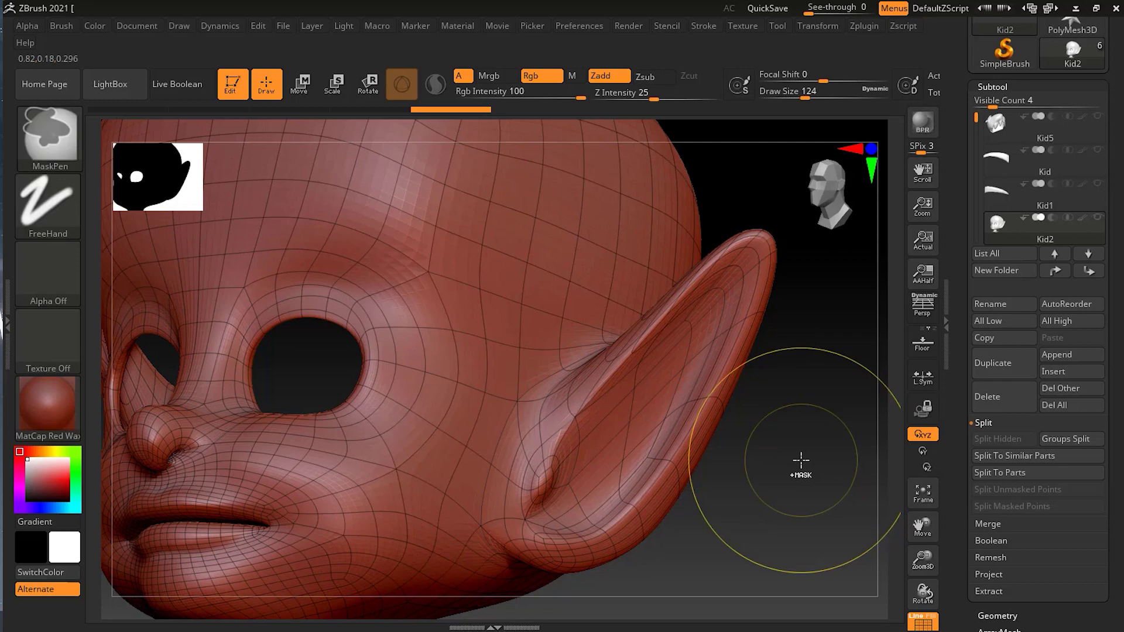
left_click_drag(756, 273, 787, 237)
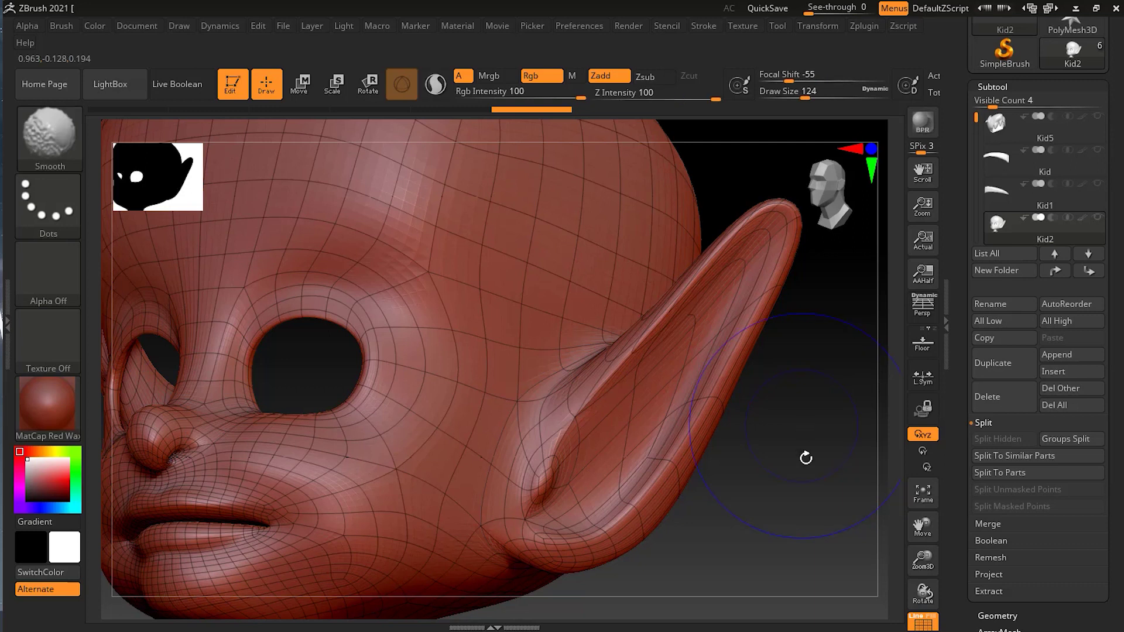
Step: Hide the wireframe and switch to the Standard brush at Draw Size 14
key("shift+f")
left_click(62, 139)
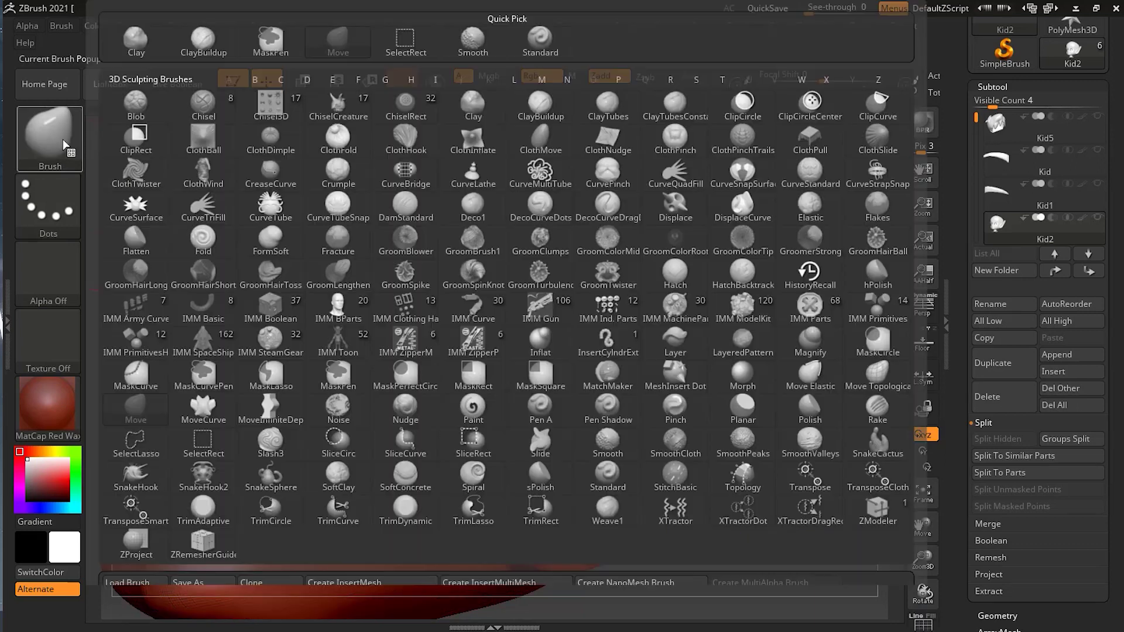
left_click(525, 37)
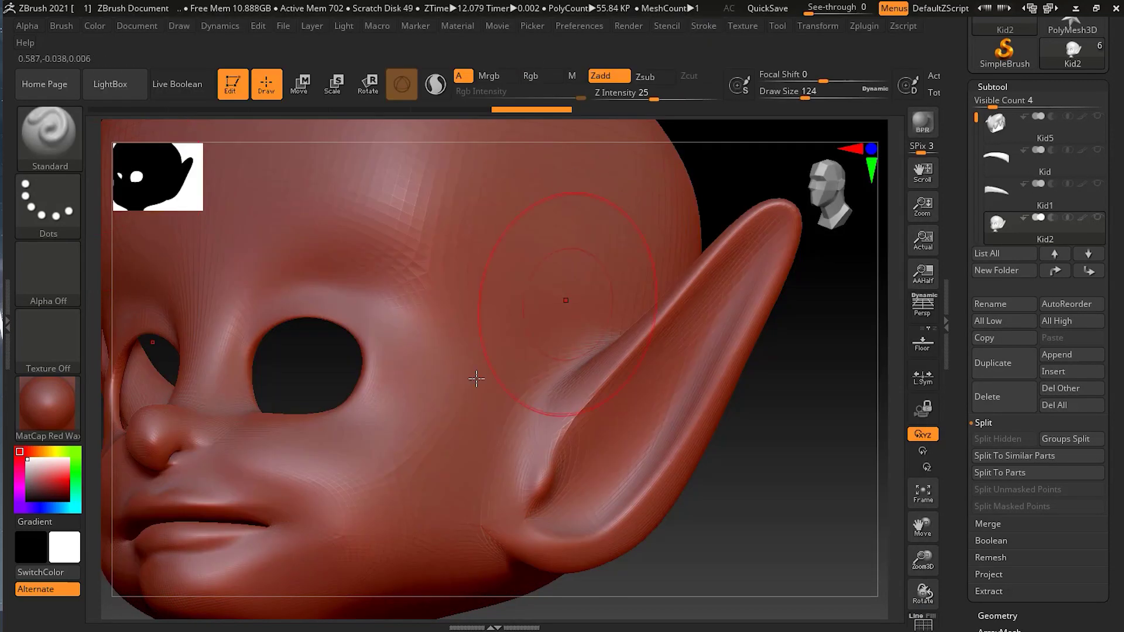
key("s")
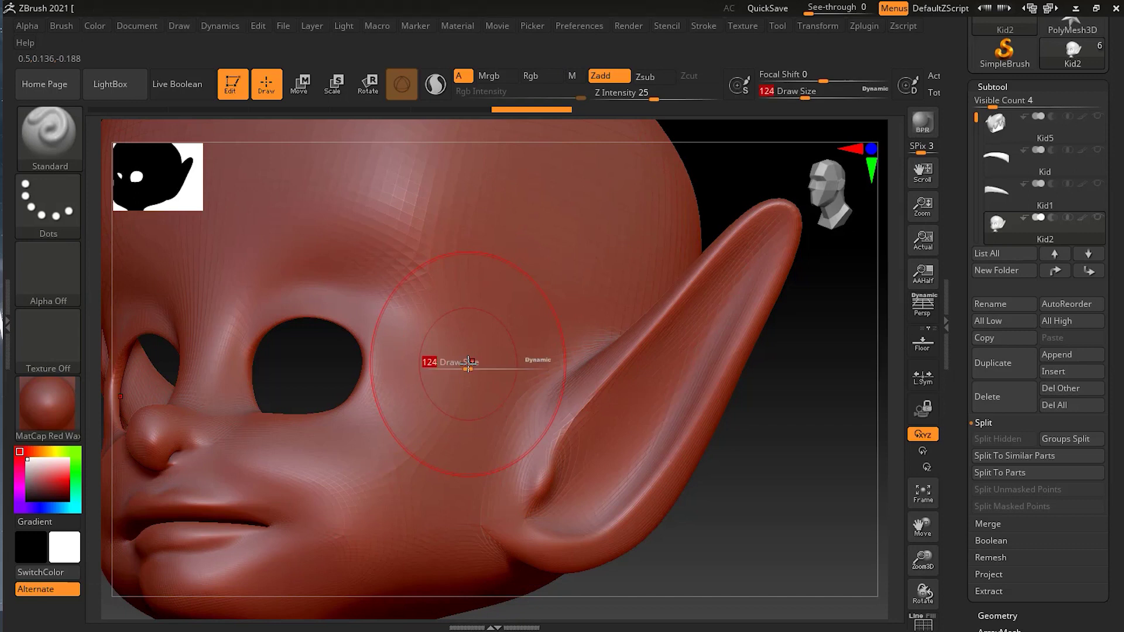
left_click_drag(438, 362, 438, 362)
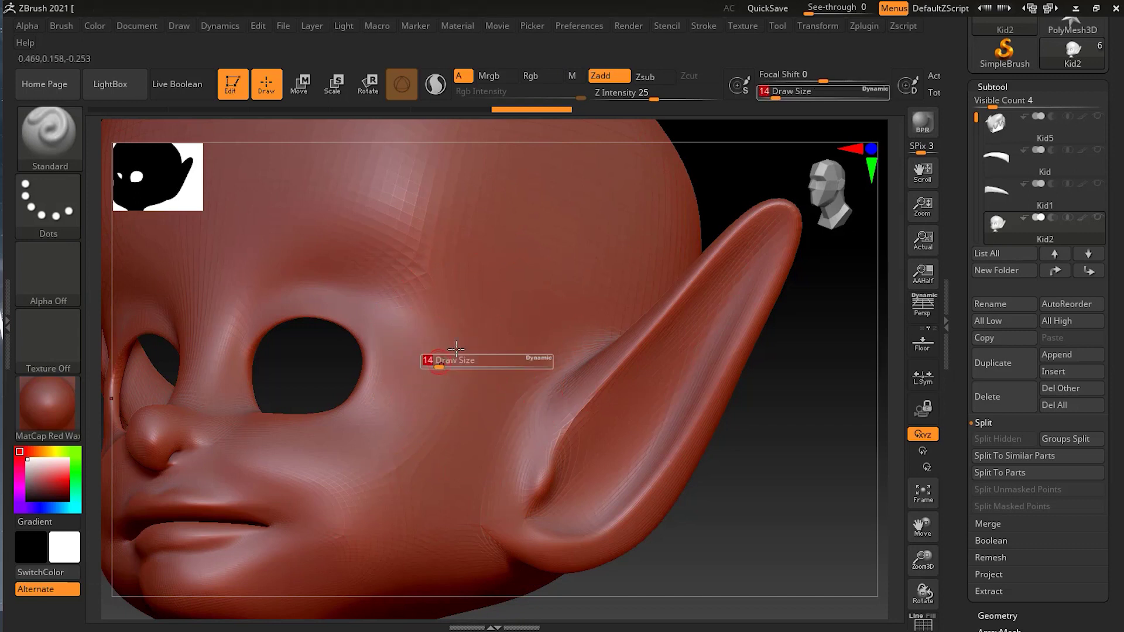
Step: Sculpt test ridges beside the eye, undo them, and sculpt detail up the inner ear
mouse_move(471, 297)
left_mouse_down()
mouse_move(465, 335)
mouse_move(394, 499)
left_mouse_up()
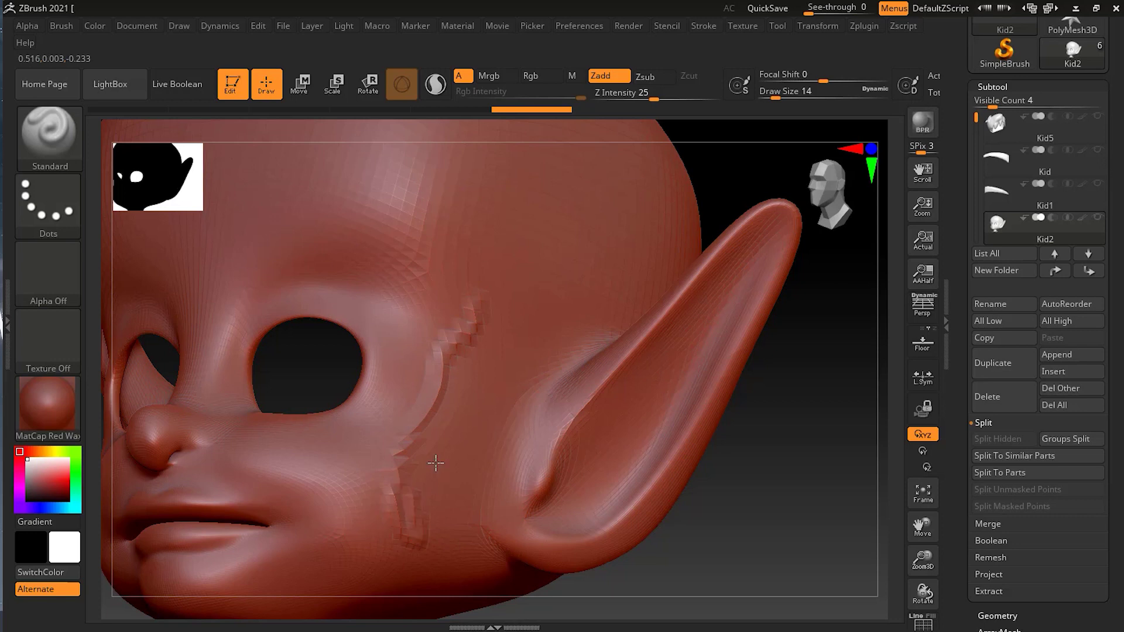
mouse_move(434, 459)
left_mouse_down()
mouse_move(498, 348)
mouse_move(445, 430)
mouse_move(427, 547)
left_mouse_up()
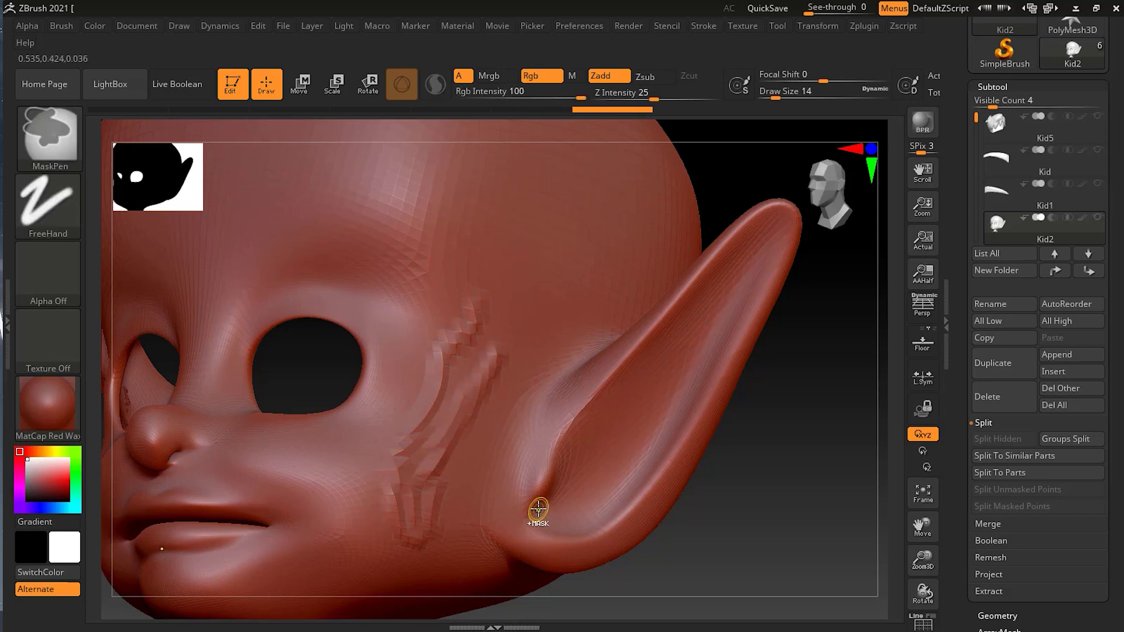
key("ctrl+z")
mouse_move(591, 494)
left_mouse_down()
mouse_move(593, 465)
mouse_move(616, 444)
mouse_move(612, 419)
mouse_move(640, 406)
mouse_move(645, 377)
mouse_move(687, 343)
mouse_move(697, 317)
mouse_move(739, 293)
mouse_move(771, 230)
mouse_move(689, 423)
mouse_move(765, 242)
mouse_move(710, 286)
mouse_move(676, 361)
mouse_move(679, 427)
mouse_move(655, 435)
mouse_move(701, 355)
mouse_move(692, 318)
left_mouse_up()
left_click_drag(755, 386, 780, 427)
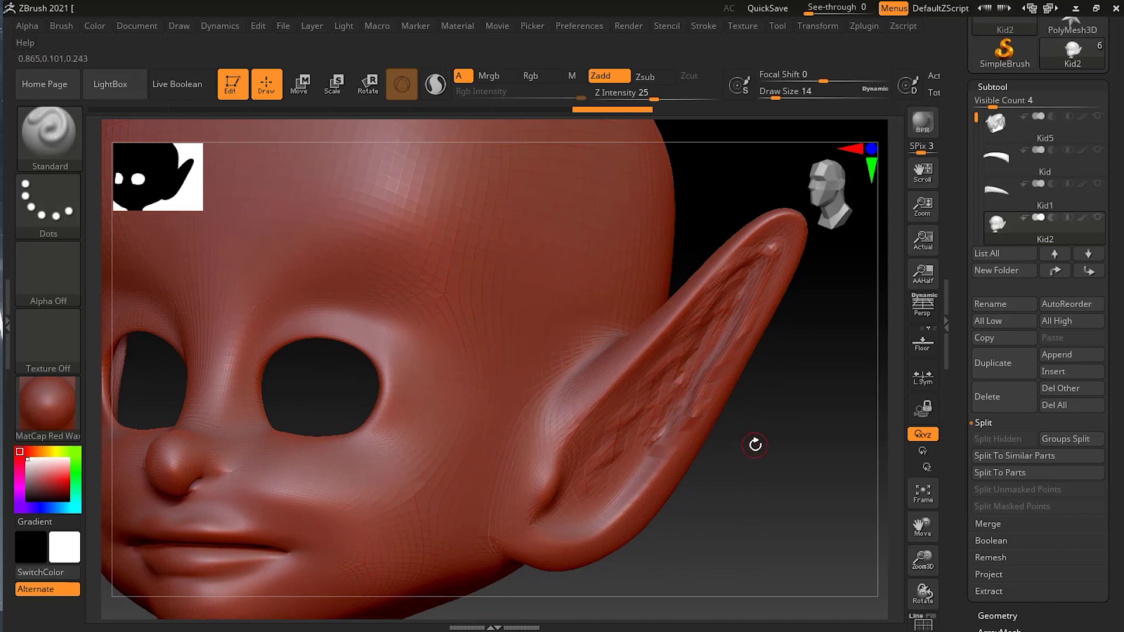
Step: Undo the rough ear detail and sculpt a wavy raised ridge inside the elf ear
key("ctrl+z")
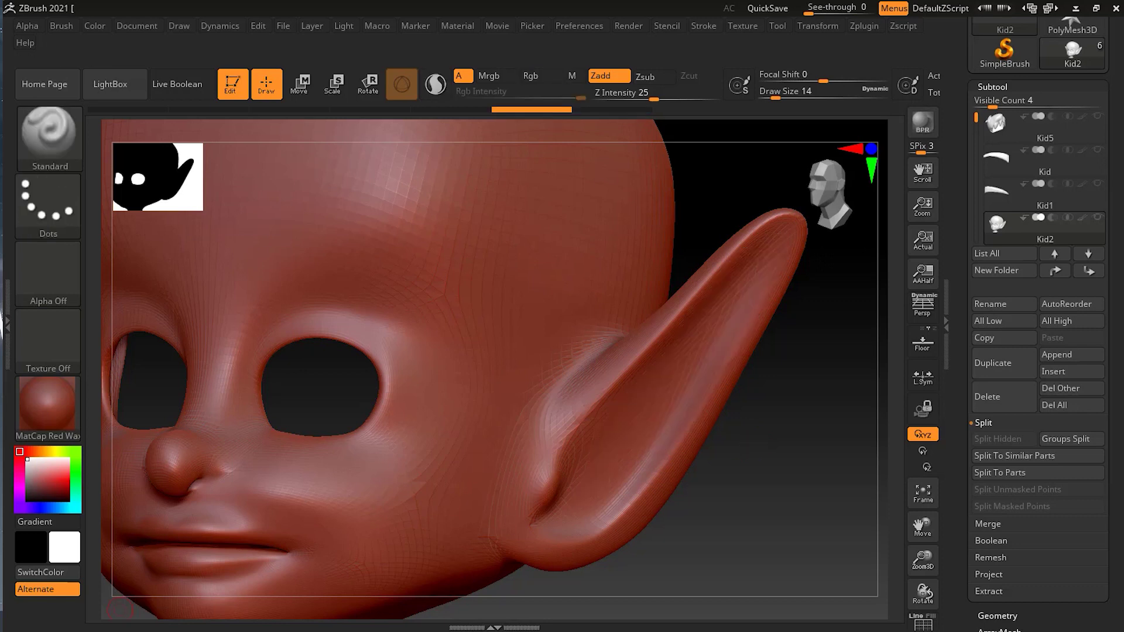
left_click_drag(798, 484, 788, 470)
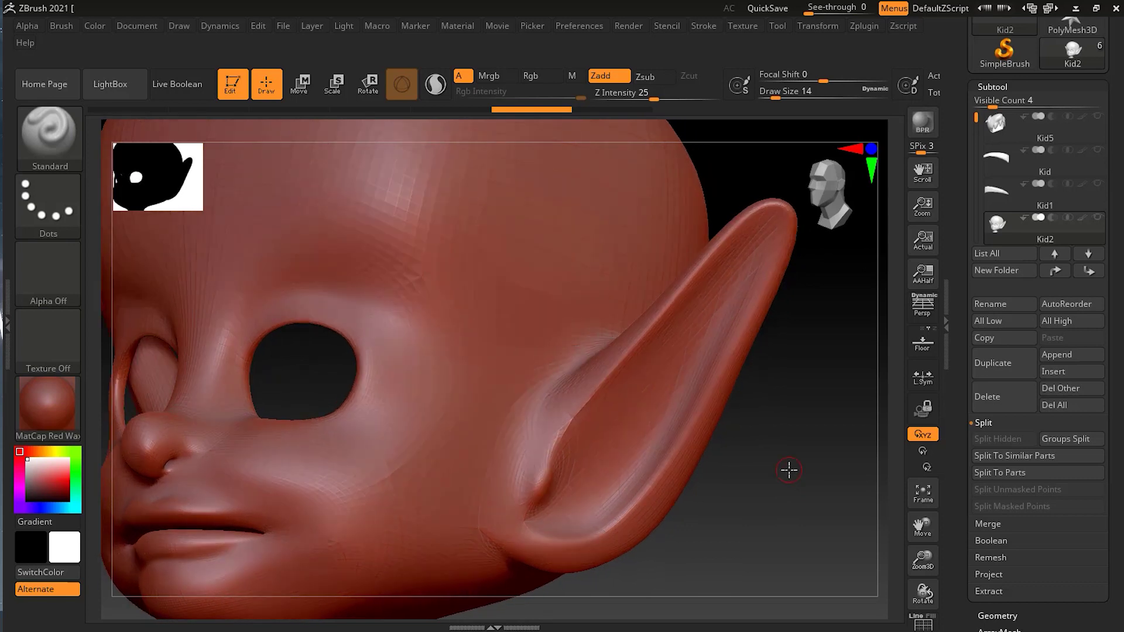
key("ctrl")
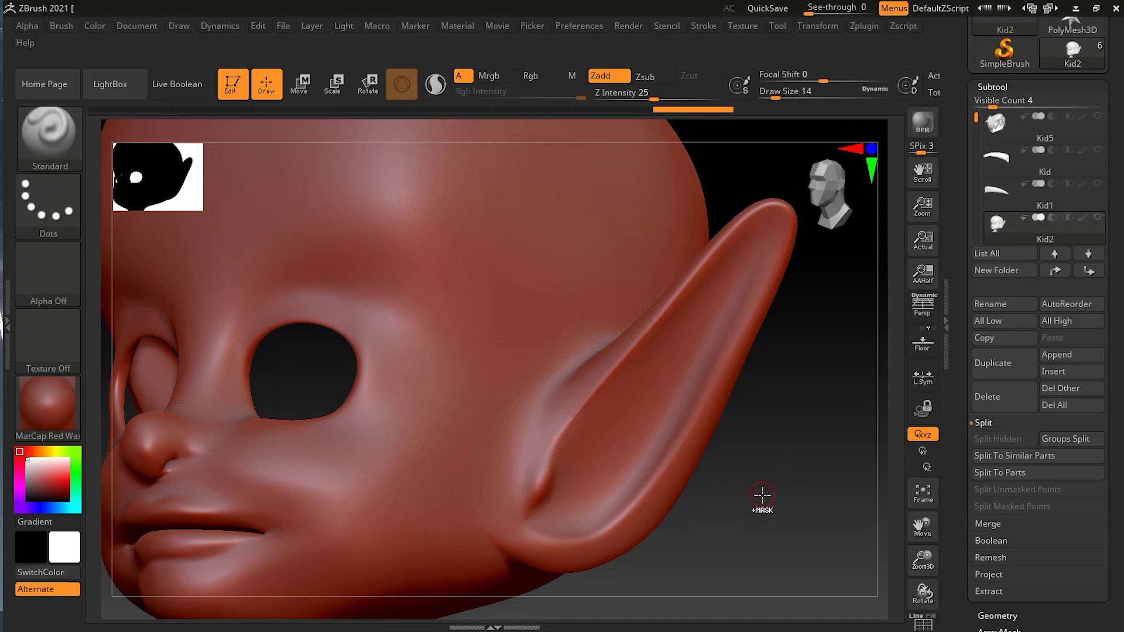
mouse_move(645, 468)
left_mouse_down()
mouse_move(590, 466)
mouse_move(622, 387)
mouse_move(682, 349)
mouse_move(739, 260)
mouse_move(775, 230)
left_mouse_up()
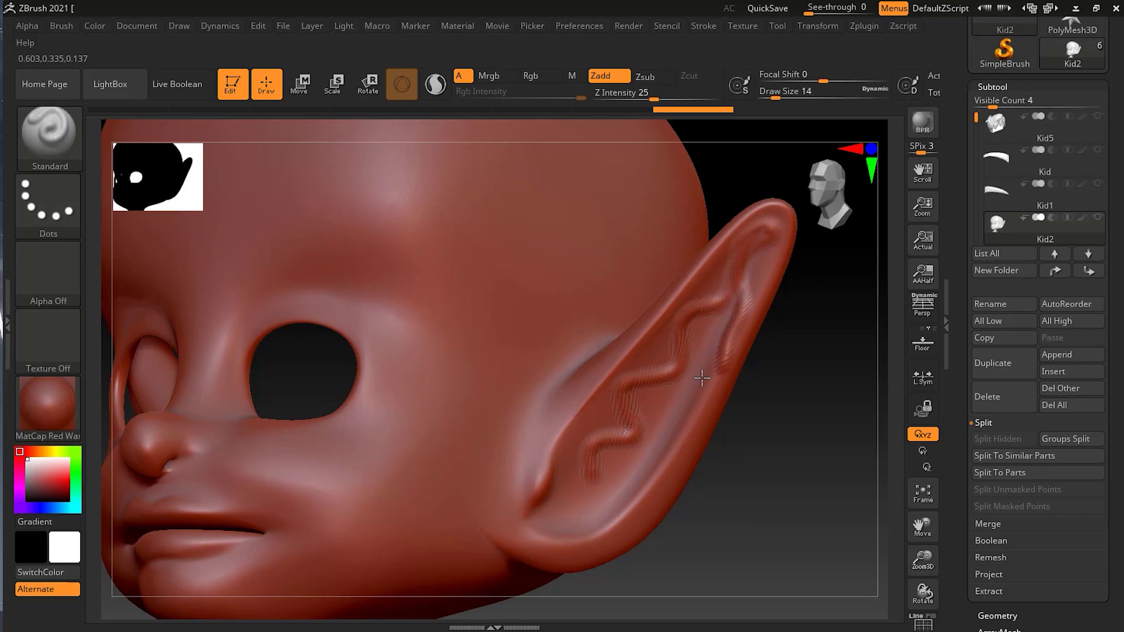
key("shift+d")
key("d")
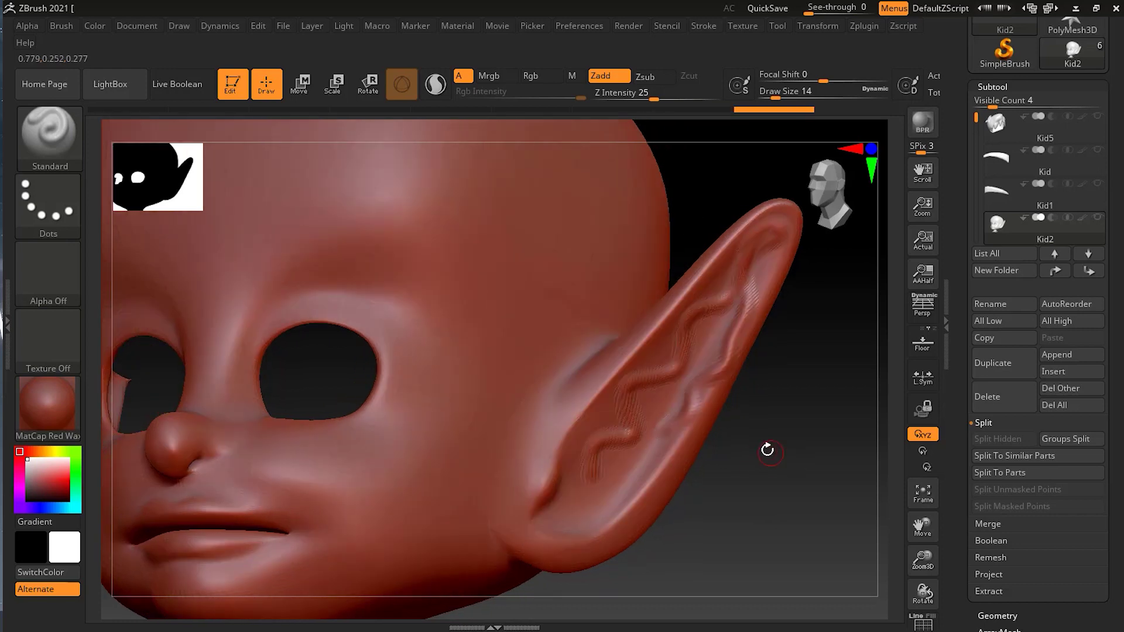
Step: Zoom in and frame the ear to inspect the ridge, then clear the mask
left_click_drag(765, 448, 773, 451)
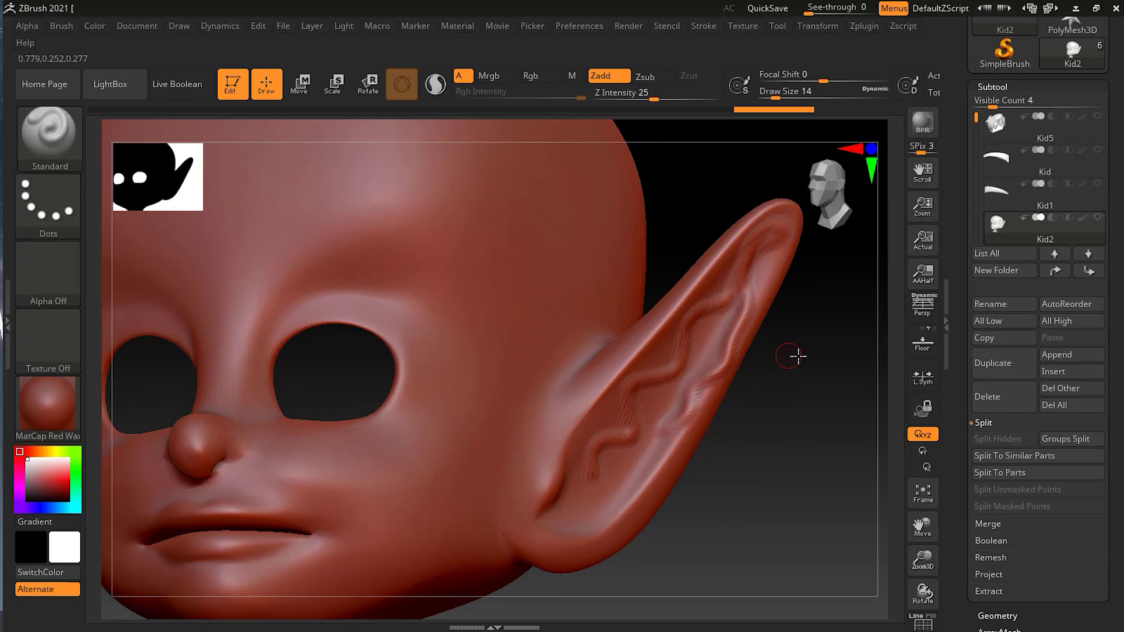
left_click_drag(787, 409, 777, 436, "alt")
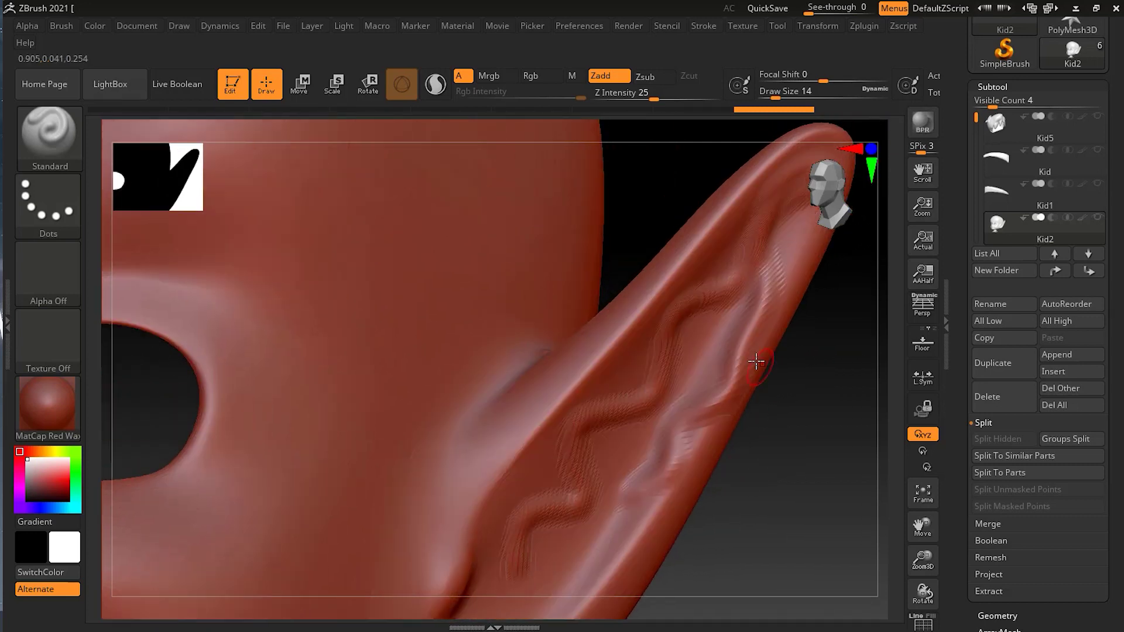
left_click_drag(787, 358, 854, 375)
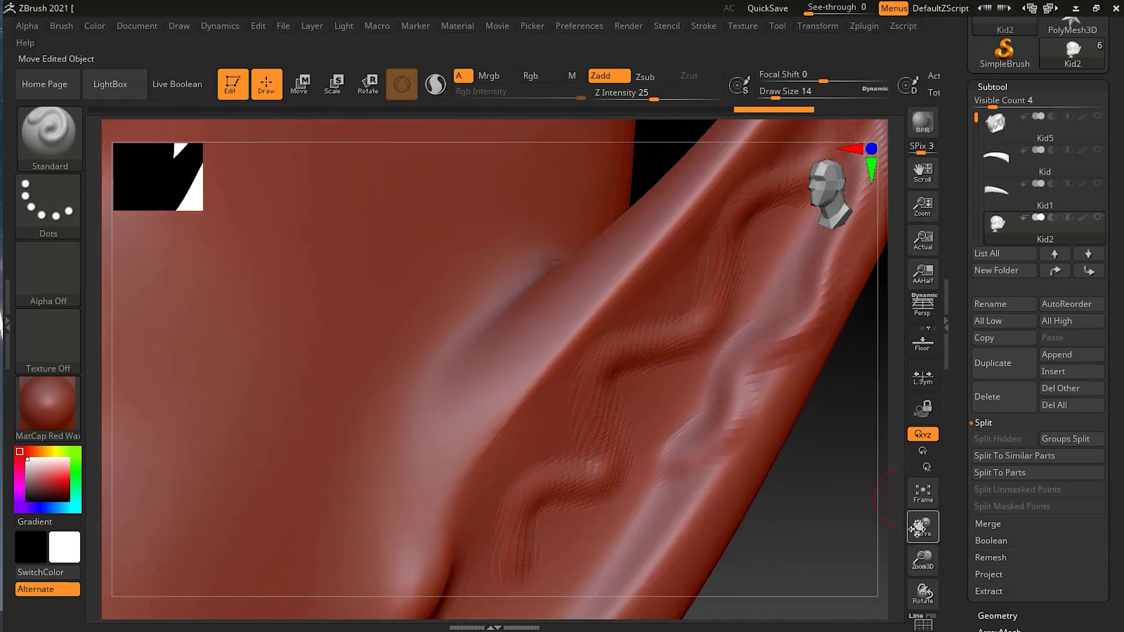
left_click_drag(921, 526, 817, 556)
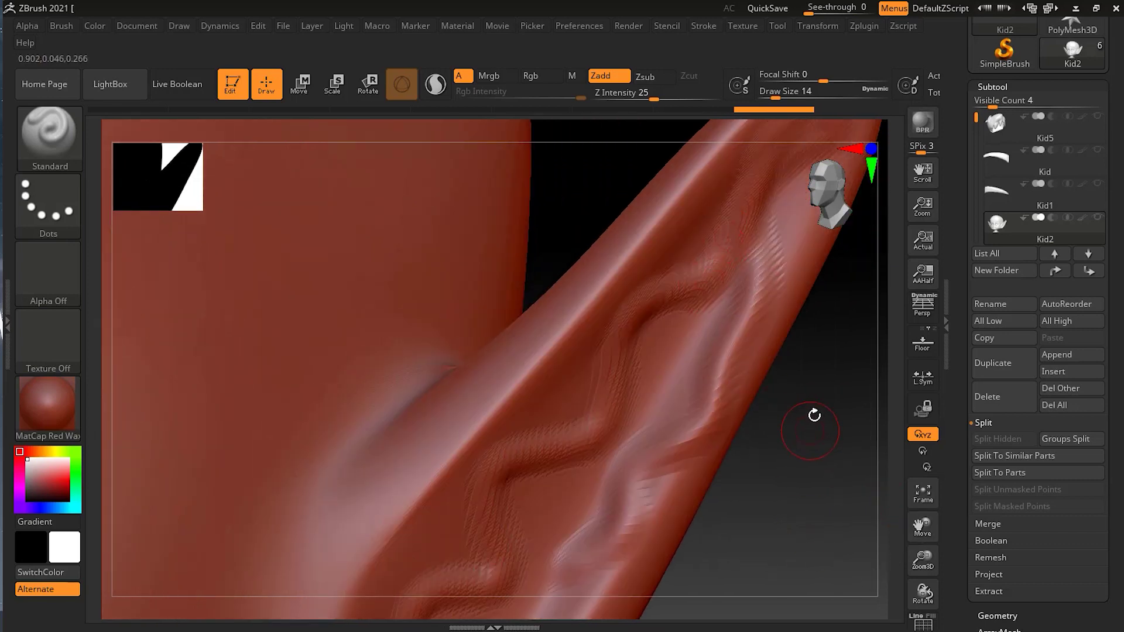
mouse_move(816, 414)
left_mouse_down()
mouse_move(783, 448)
mouse_move(741, 437)
mouse_move(720, 472)
mouse_move(778, 353)
mouse_move(747, 359)
mouse_move(773, 376)
mouse_move(658, 429)
mouse_move(763, 366)
left_mouse_up()
left_click(769, 379, "ctrl")
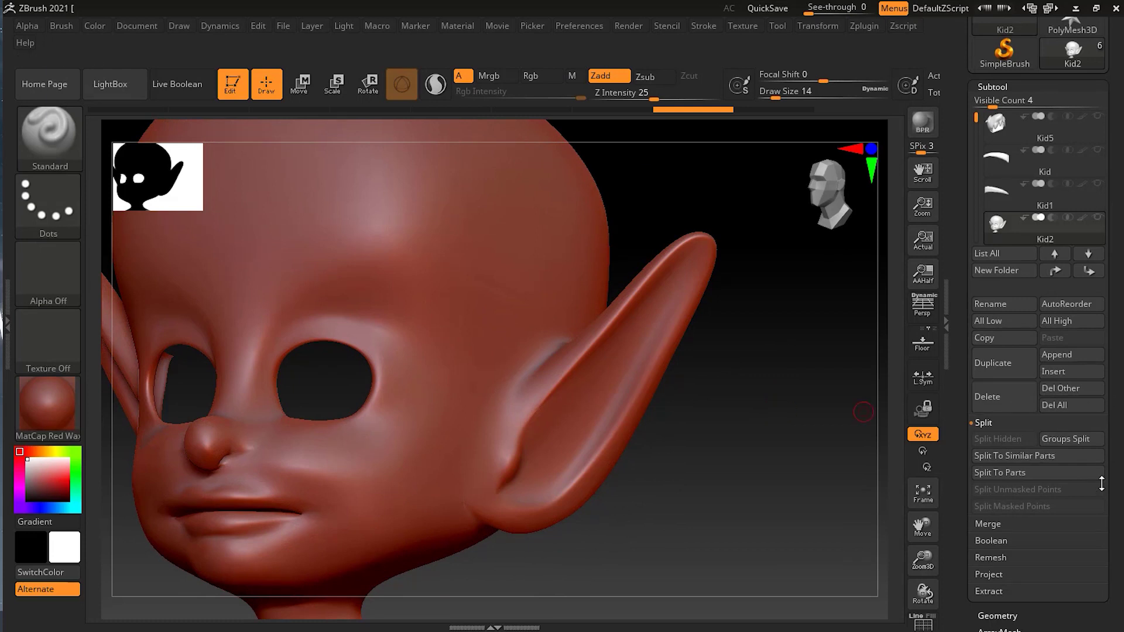
Step: In Tool > Geometry, drop SDiv to 1 and delete the higher subdivision levels
left_click(998, 88)
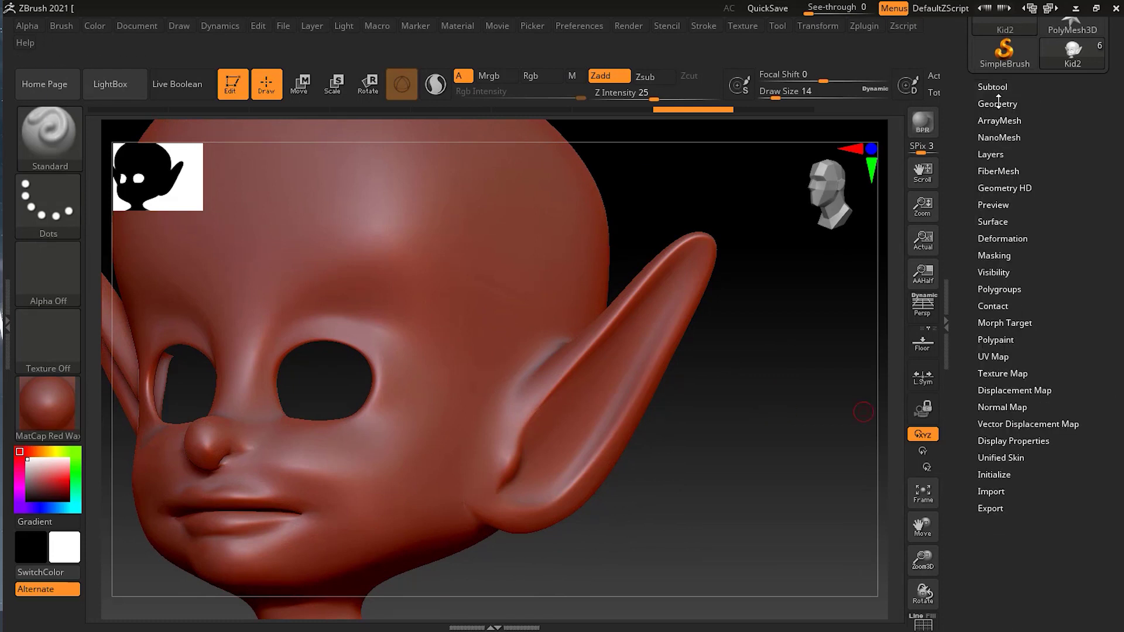
left_click(997, 103)
left_click_drag(1032, 141, 977, 144)
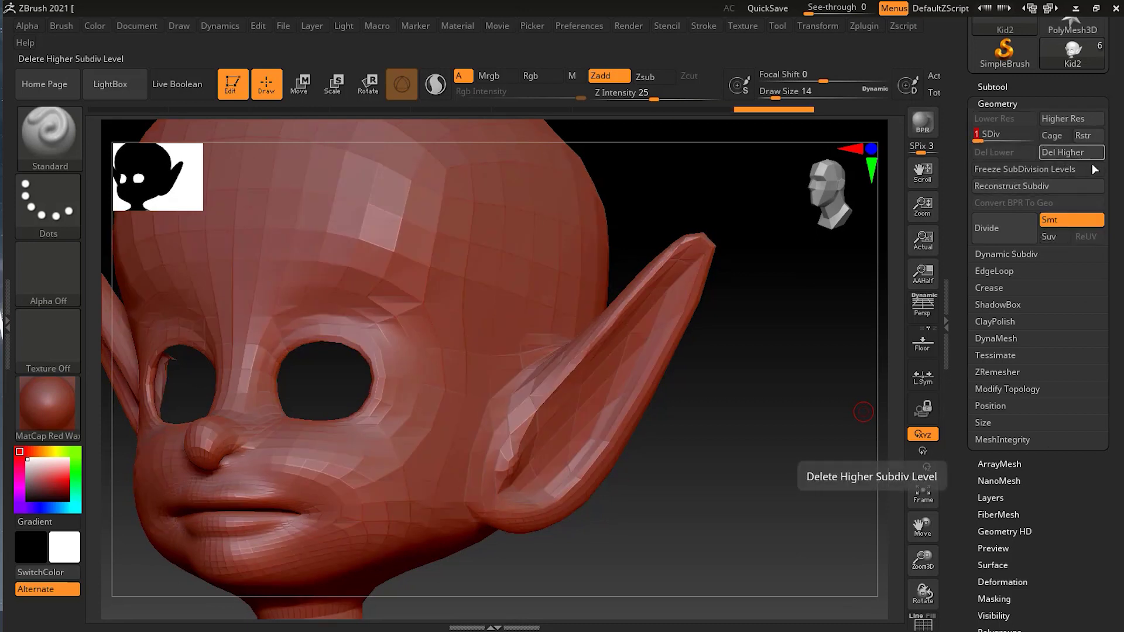
left_click(1083, 153)
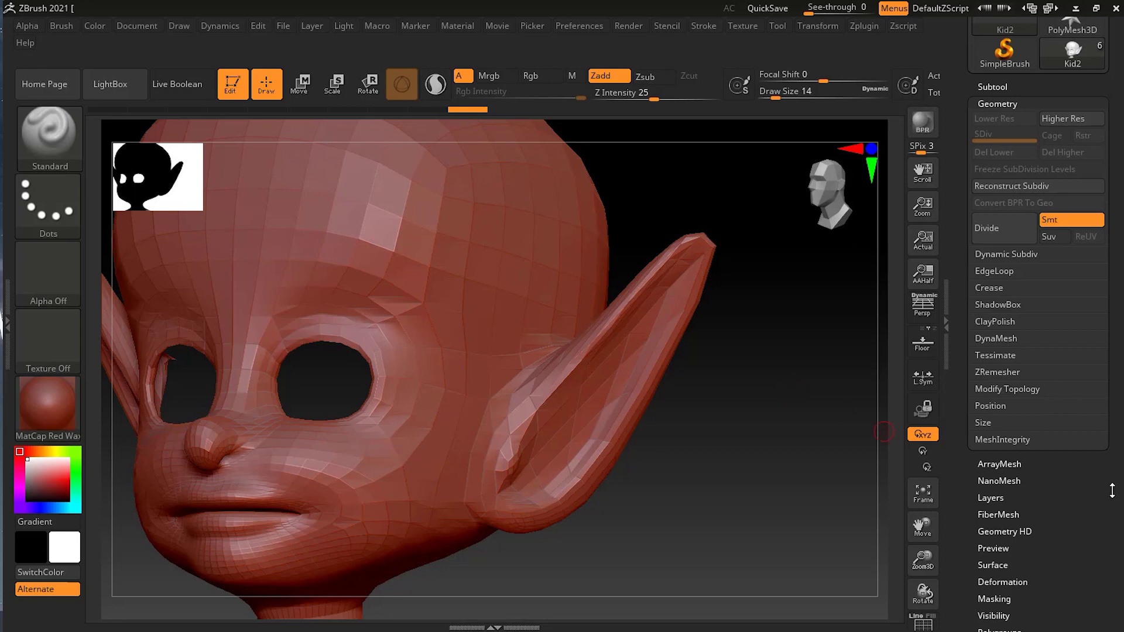
scroll(1068, 401, "down", 2)
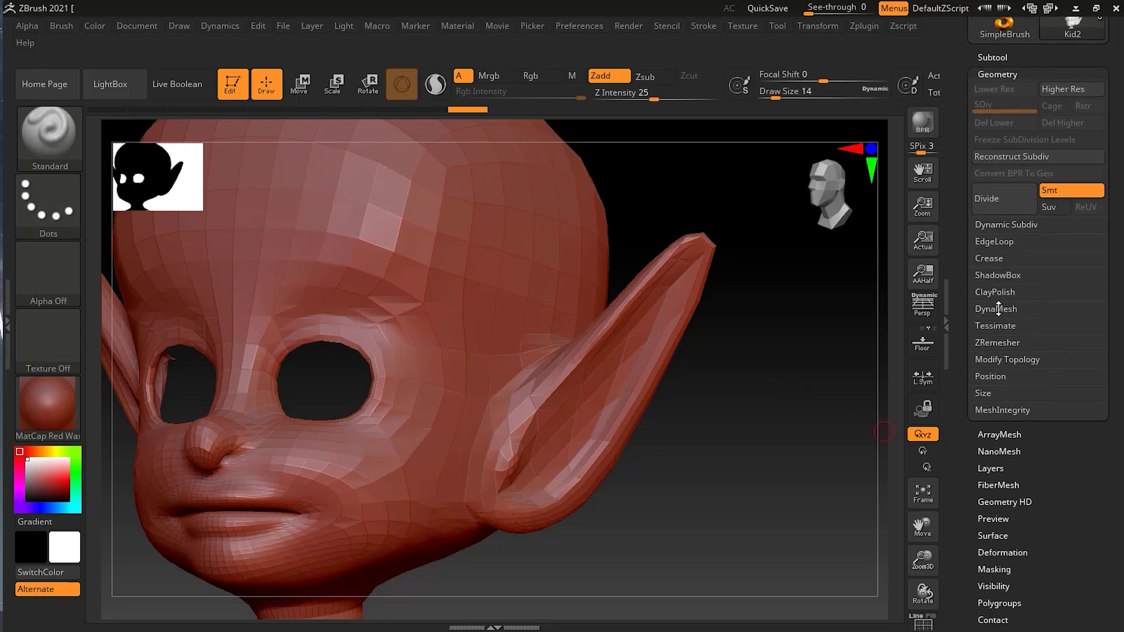
Step: Expand the DynaMesh settings at resolution 128 and rotate to check the base mesh
left_click(998, 308)
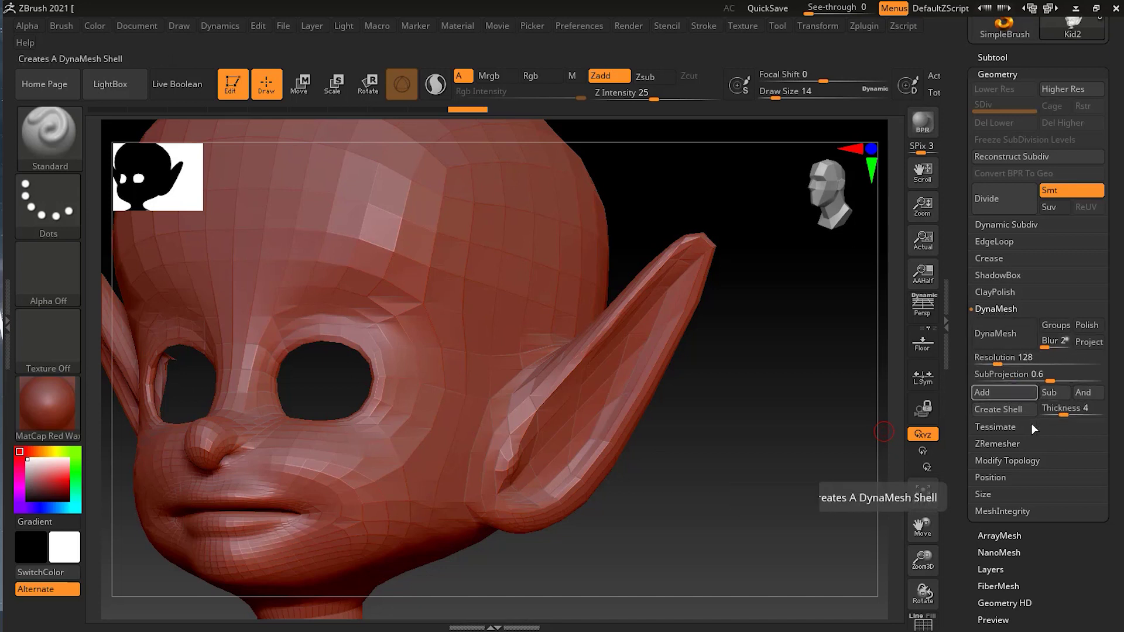
left_click(1046, 408)
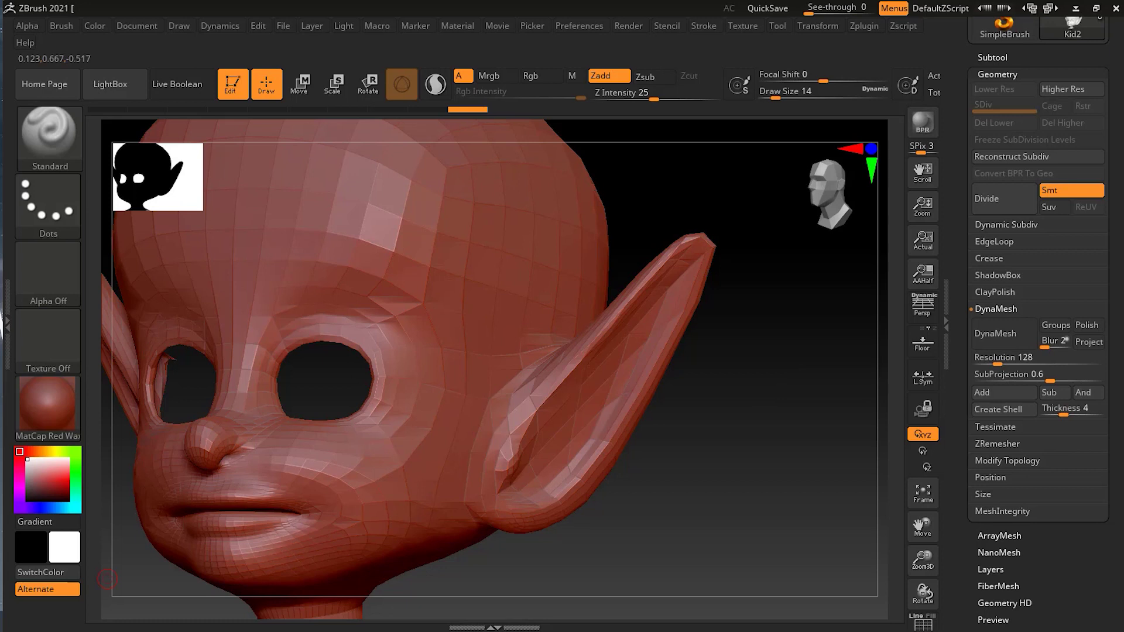
left_click_drag(756, 434, 798, 410)
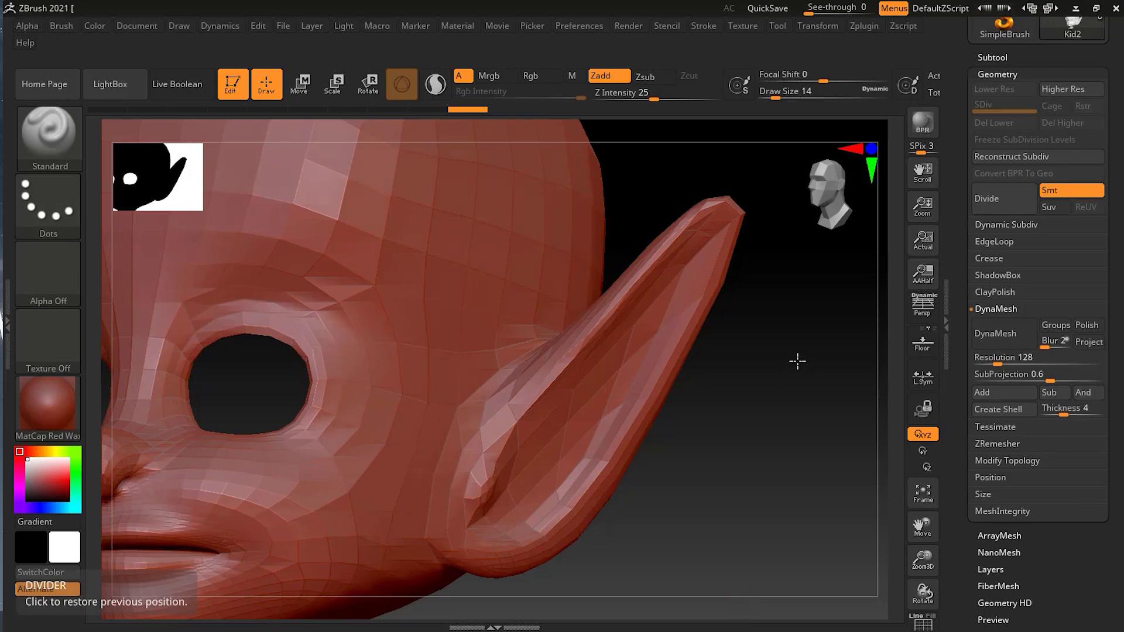
mouse_move(798, 359)
left_mouse_down()
mouse_move(780, 363)
mouse_move(823, 354)
mouse_move(810, 363)
left_mouse_up()
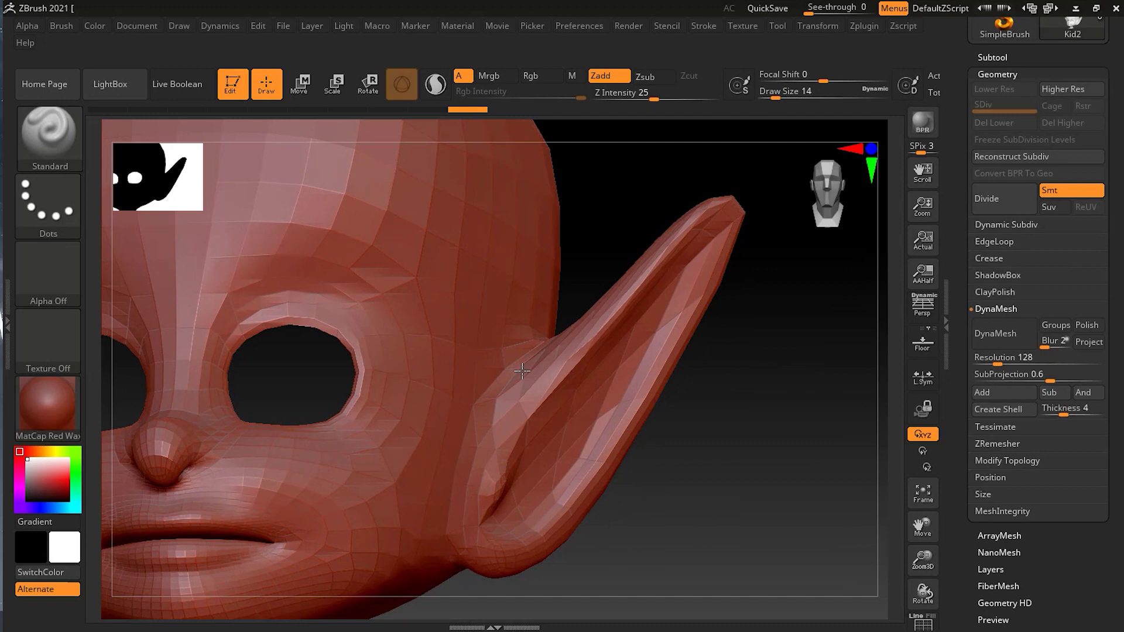
Step: DynaMesh the head at 128, inspect the new topology in wireframe, then undo it
left_click(1019, 335)
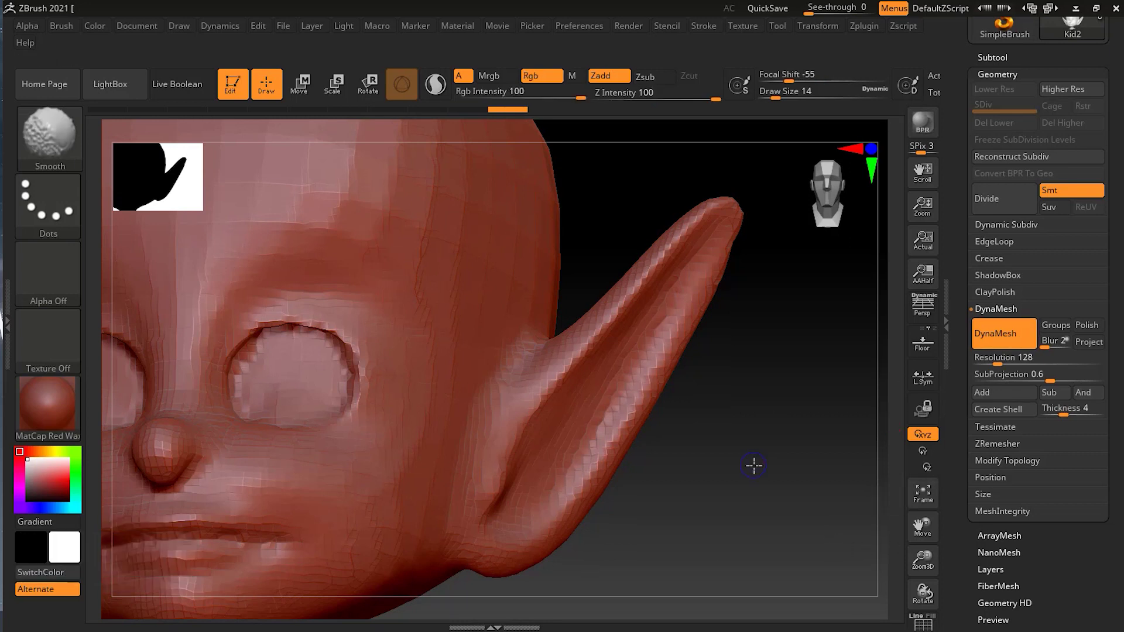
key("shift+f")
mouse_move(791, 483)
left_mouse_down()
mouse_move(747, 499)
mouse_move(716, 539)
mouse_move(802, 484)
mouse_move(774, 488)
left_mouse_up()
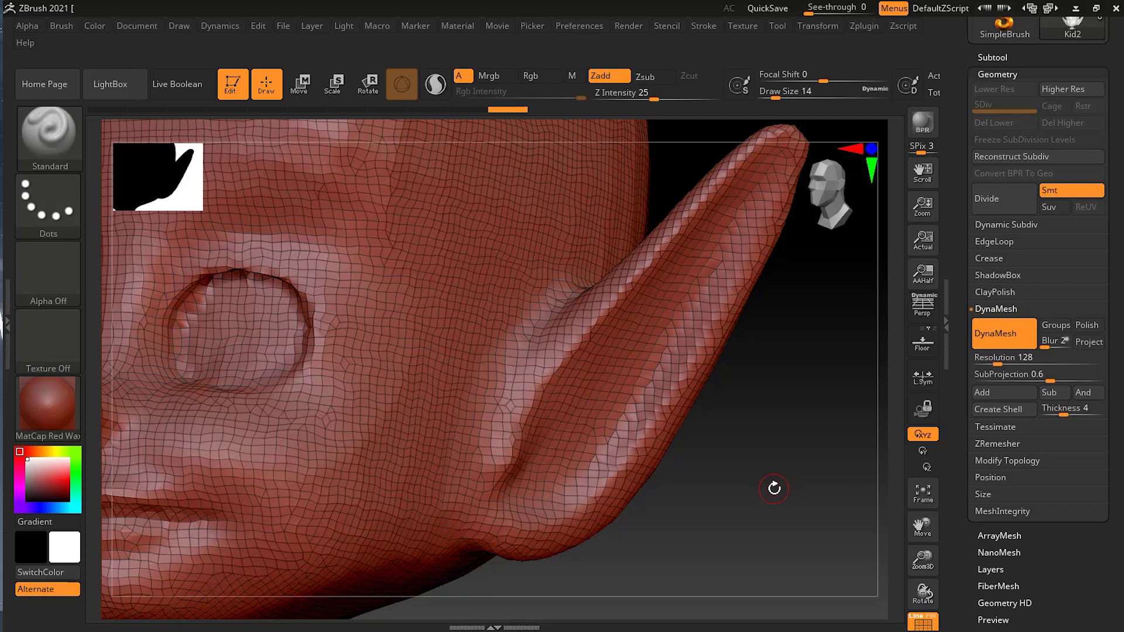
key("ctrl+z")
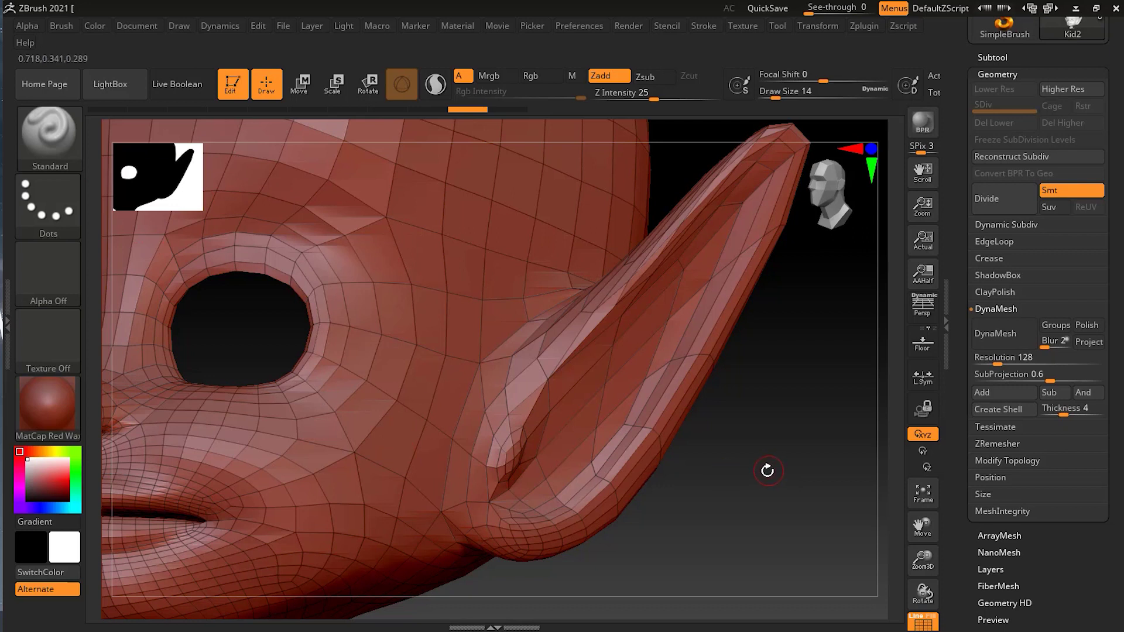
Step: Re-DynaMesh the head with a Ctrl-drag on empty canvas, then undo it
key("ctrl+shift")
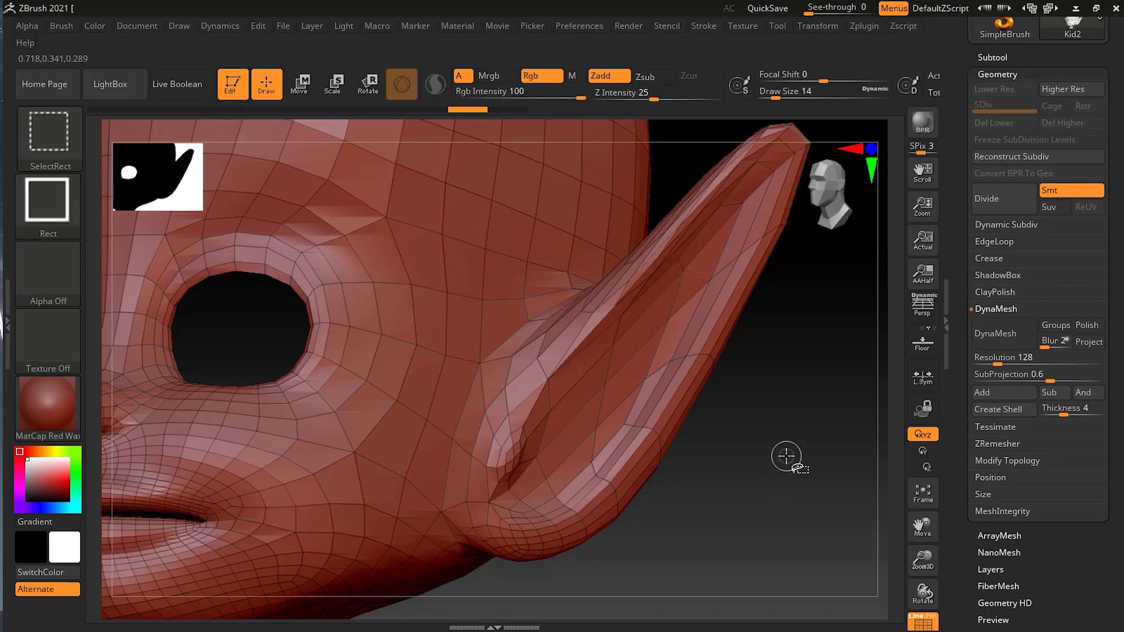
left_click_drag(778, 447, 780, 450, "ctrl")
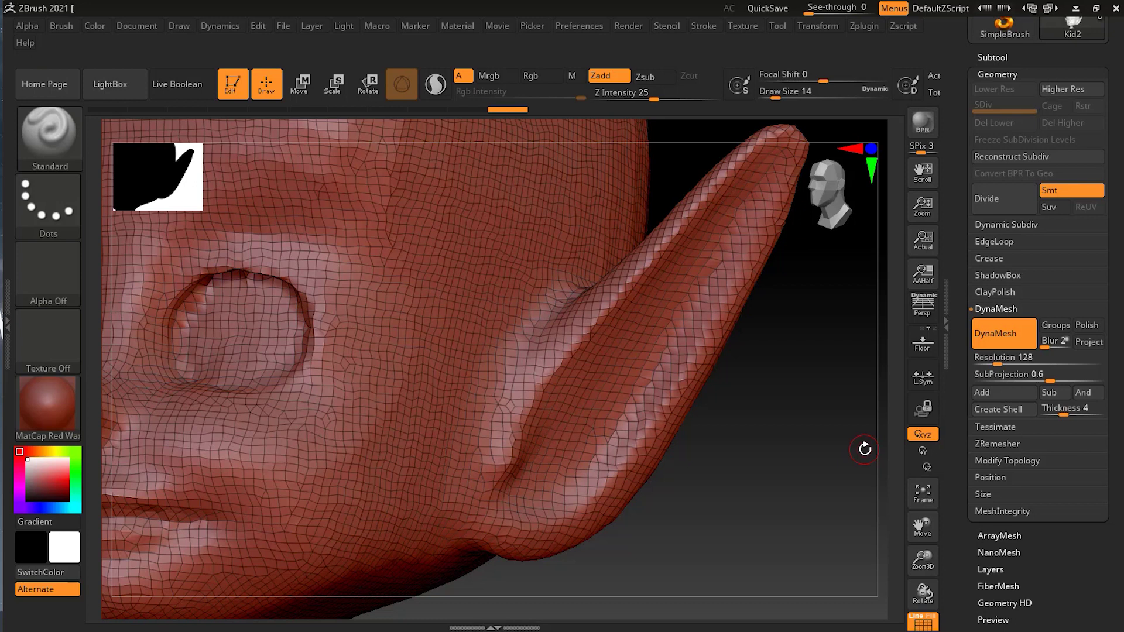
key("ctrl+z")
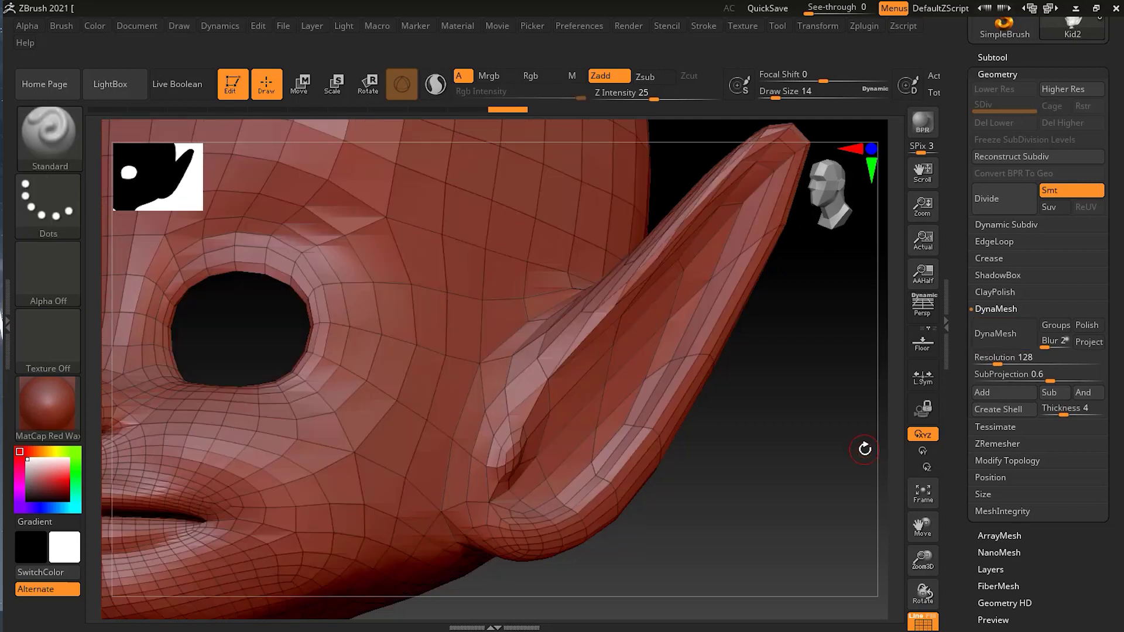
Step: Set DynaMesh Resolution to 72 and remesh the head, then start undoing it
left_click(1004, 358)
type("75")
key("BackSpace")
type("2")
key("Return")
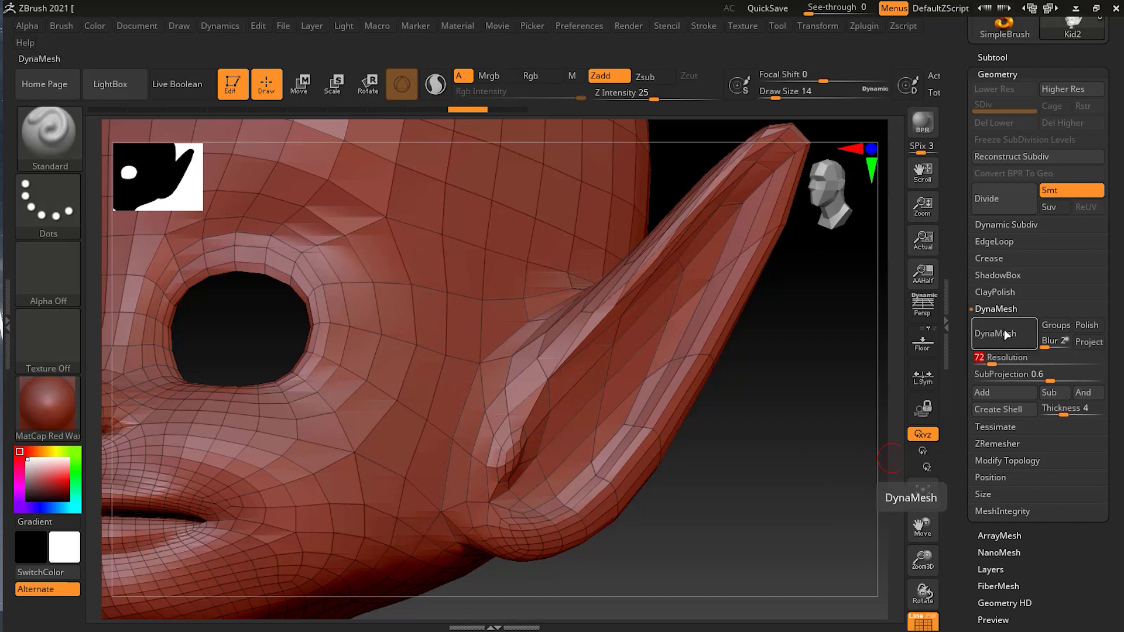
left_click(1005, 332)
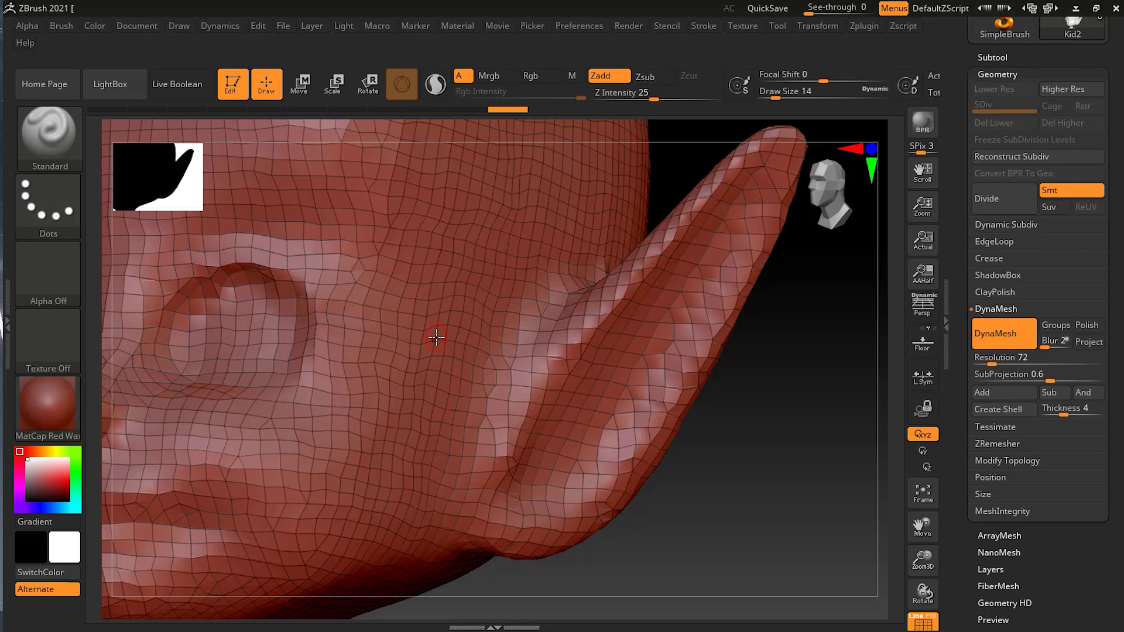
key("ctrl")
Step: Undo the previous remeshes to return to the coarse base mesh
key("ctrl+z")
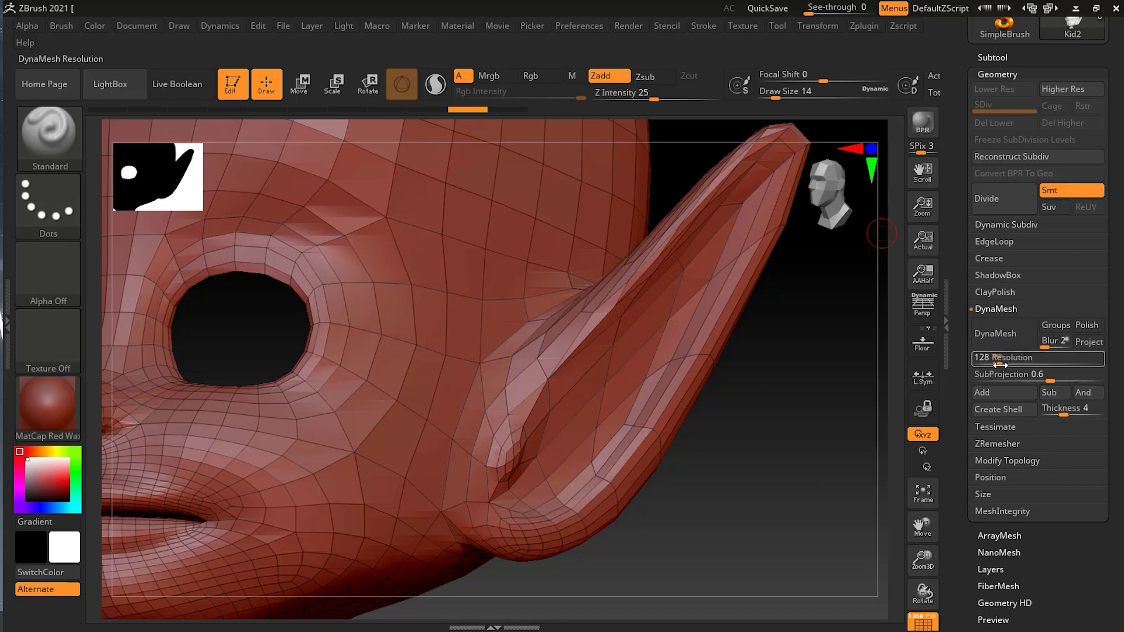
left_click_drag(1008, 364, 1063, 366)
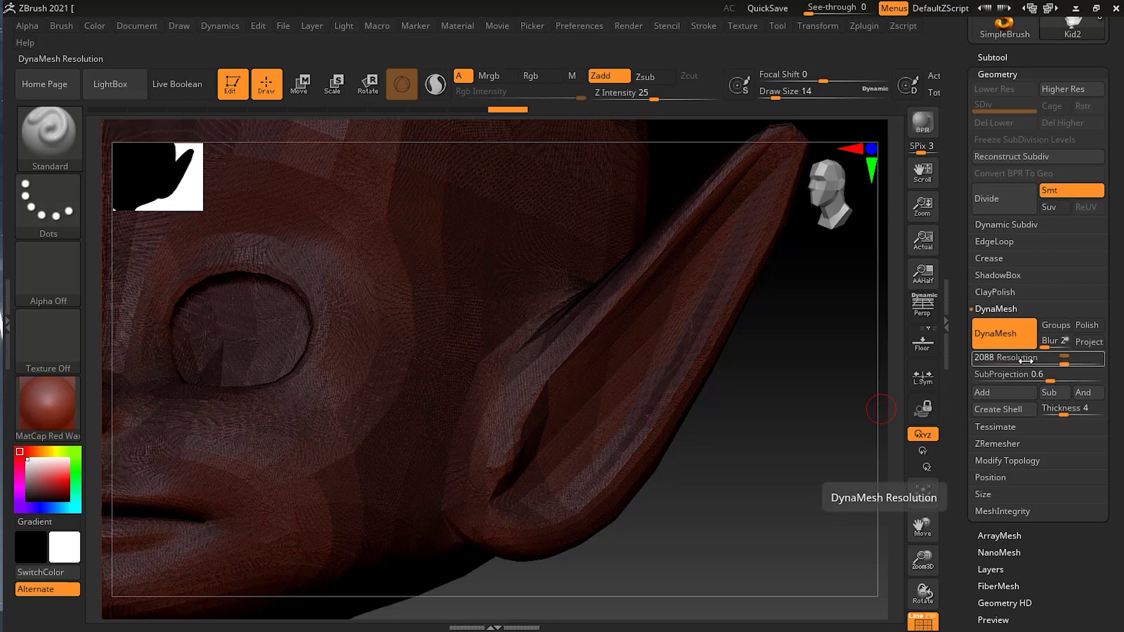
key("ctrl+z")
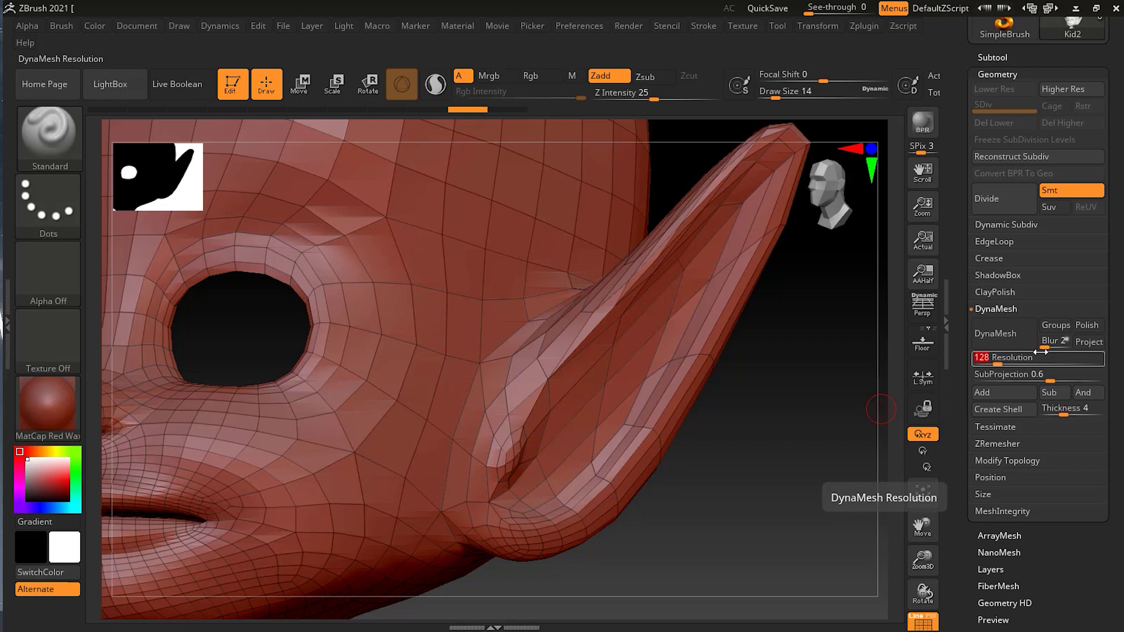
Step: Test a DynaMesh at resolution 512, then undo it
type("512")
key("Return")
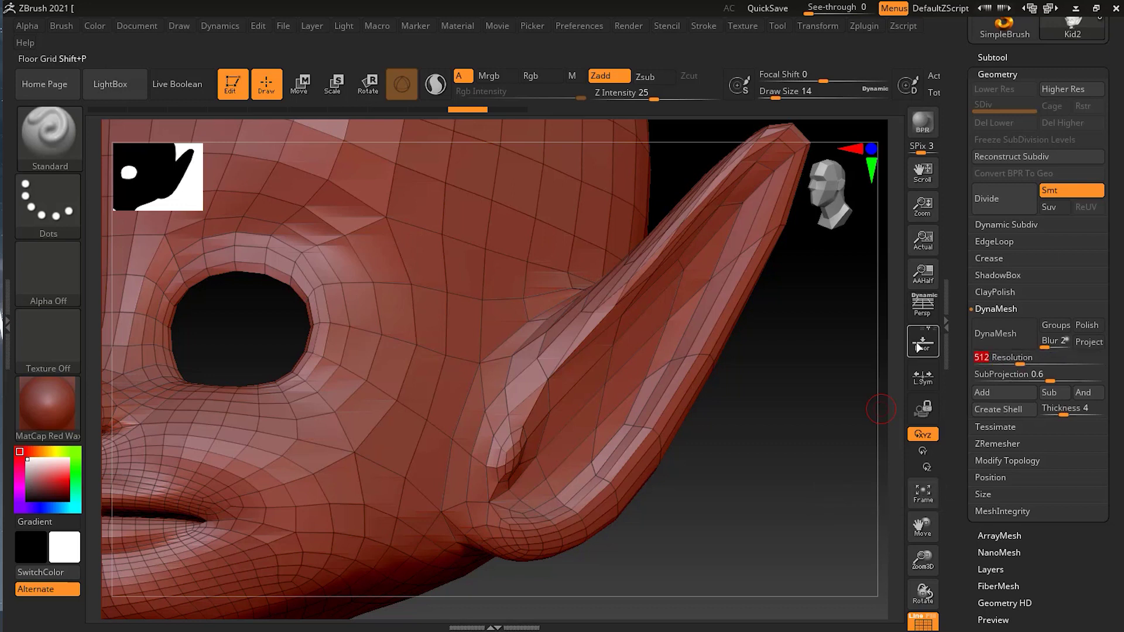
left_click(998, 335)
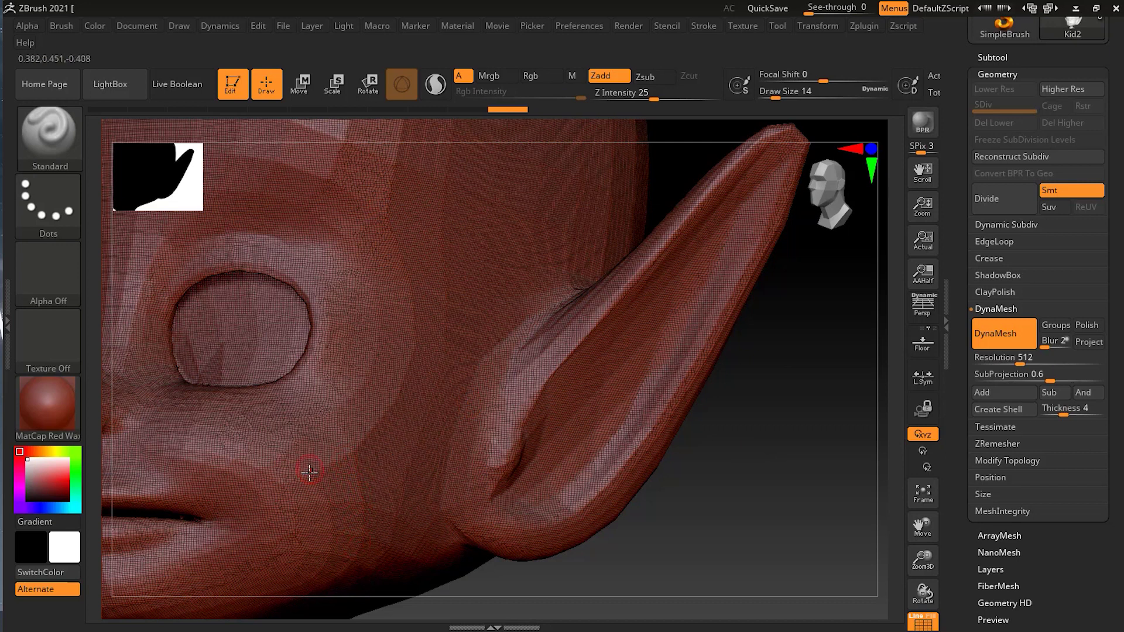
key("ctrl+z")
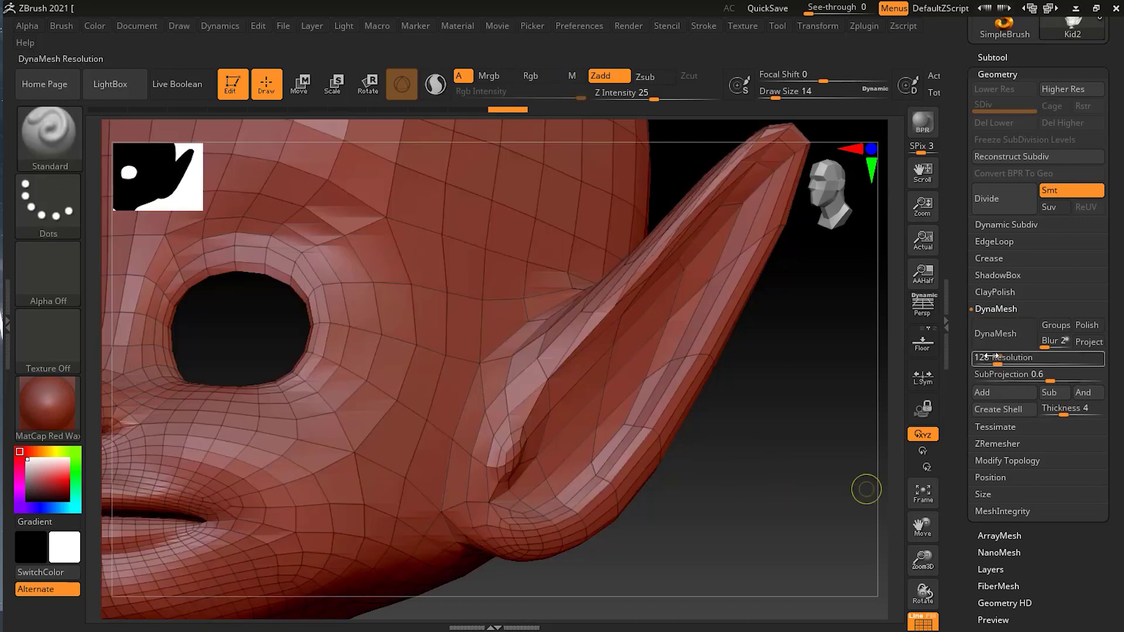
left_click(993, 356)
type("128")
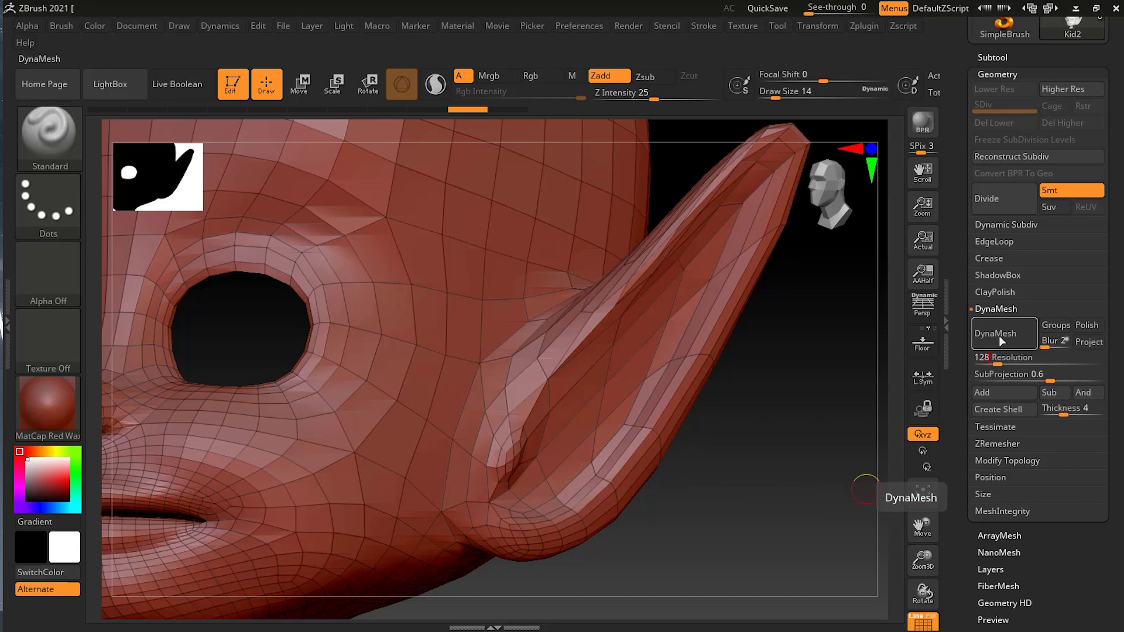
left_click(999, 336)
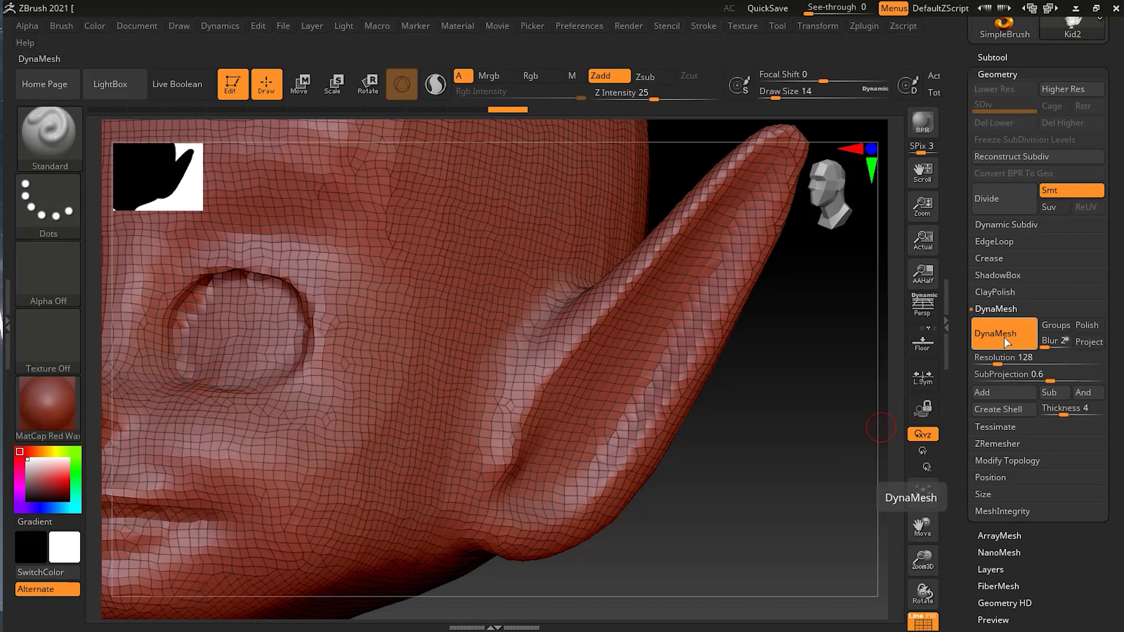
key("ctrl+z")
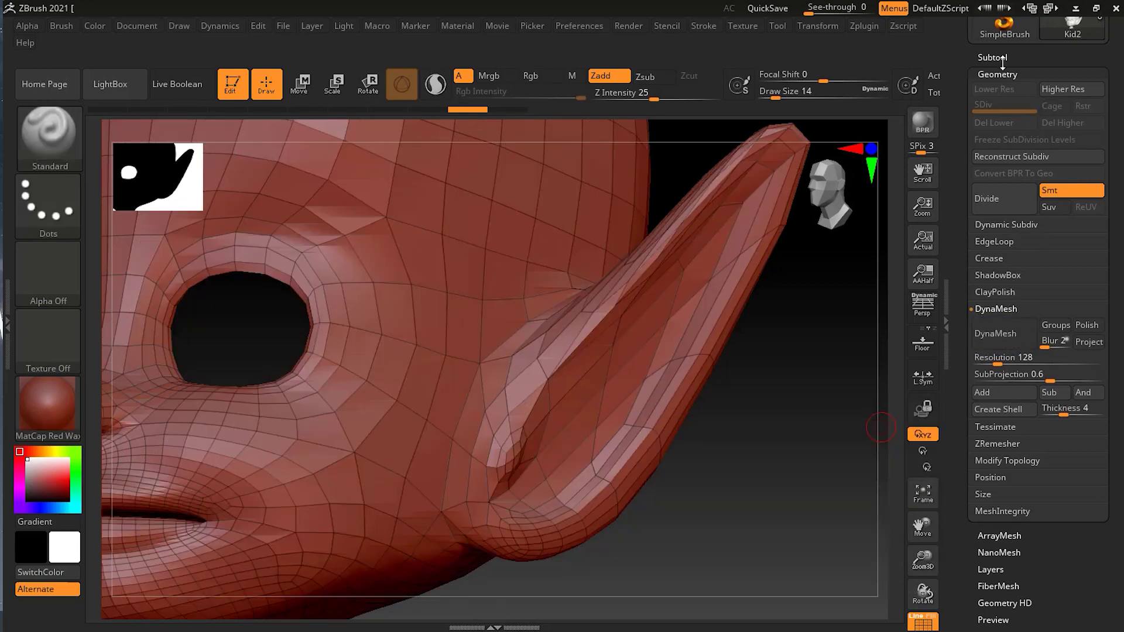
Step: Shrink the head's XYZ Size from 2.08616 to about 0.16 and frame it in view
left_click(987, 493)
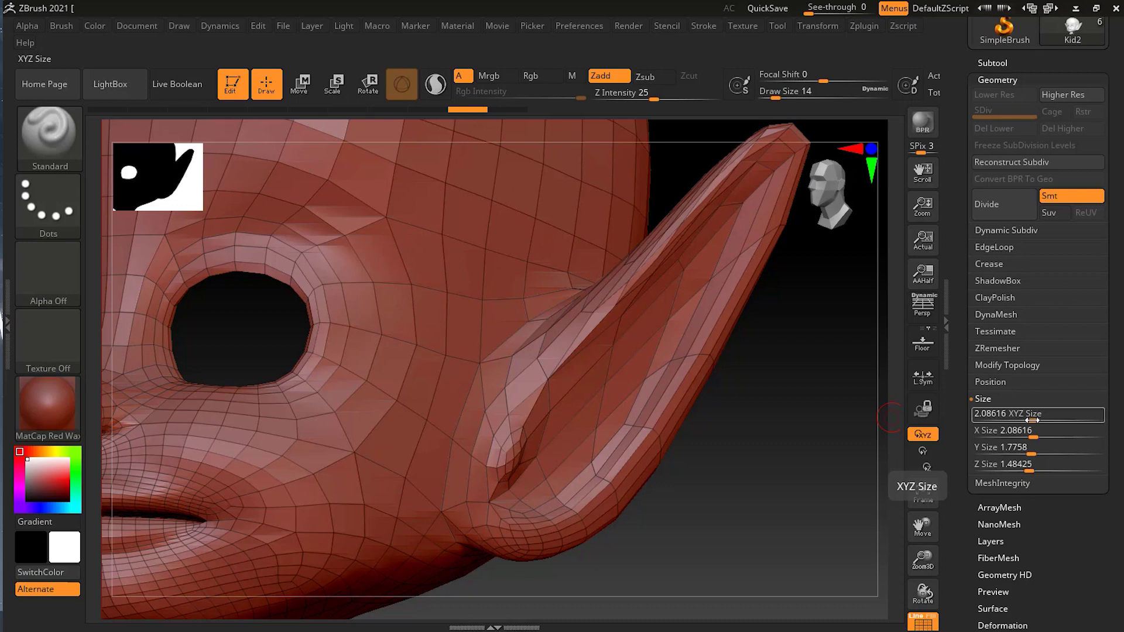
left_click_drag(1031, 420, 1012, 419)
left_click(992, 413)
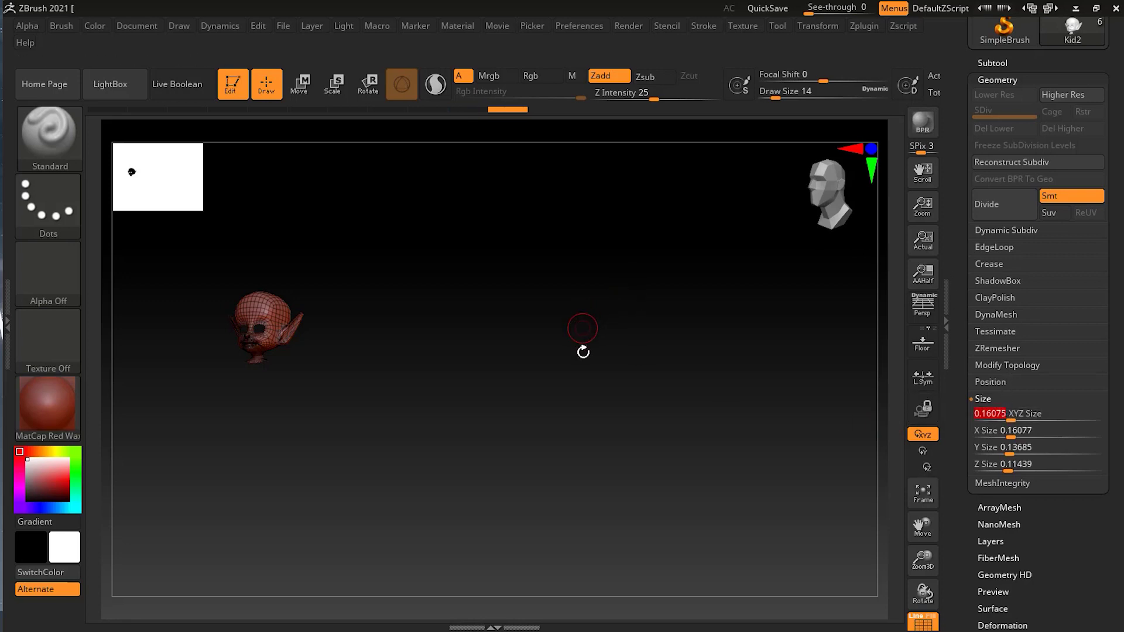
left_click(922, 496)
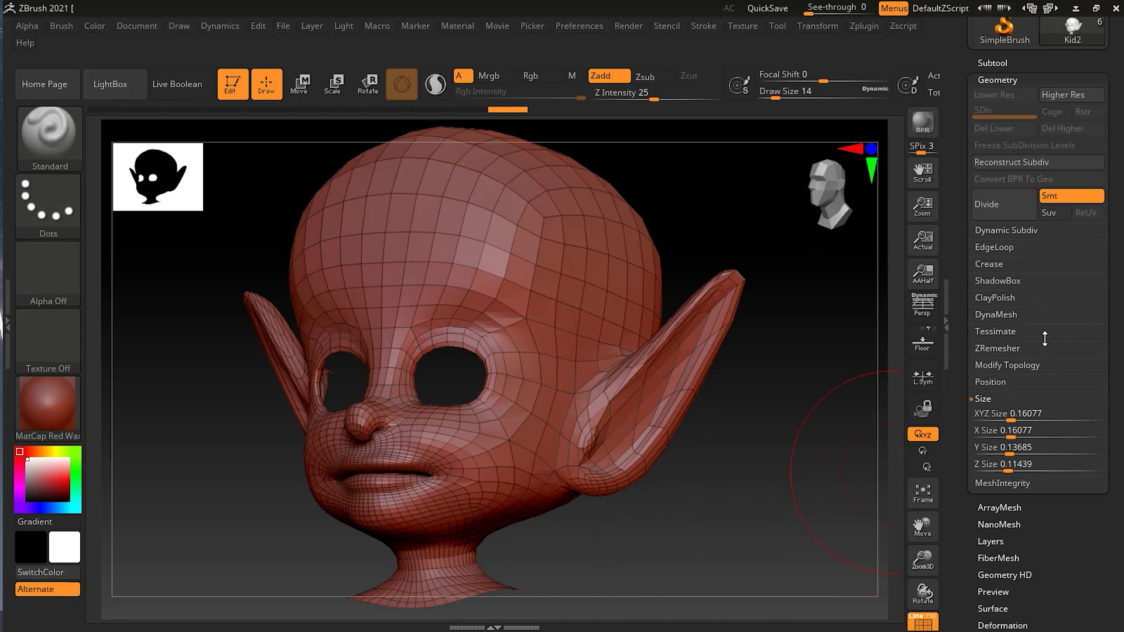
Step: Remesh the shrunken head at resolution 128, then undo it
left_click(1005, 315)
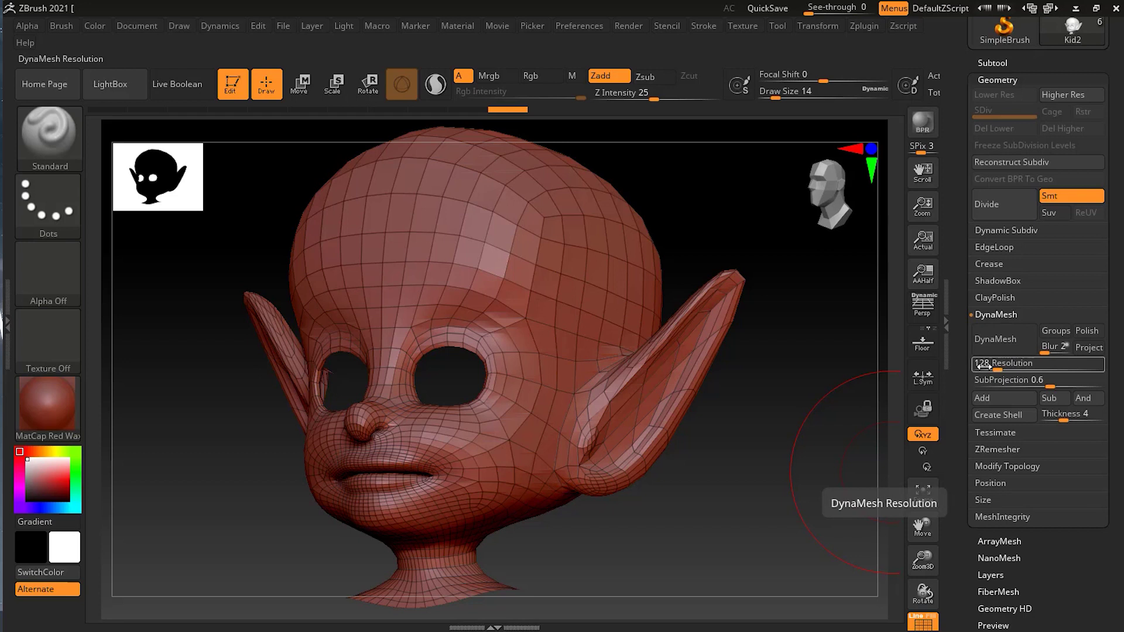
left_click(995, 339)
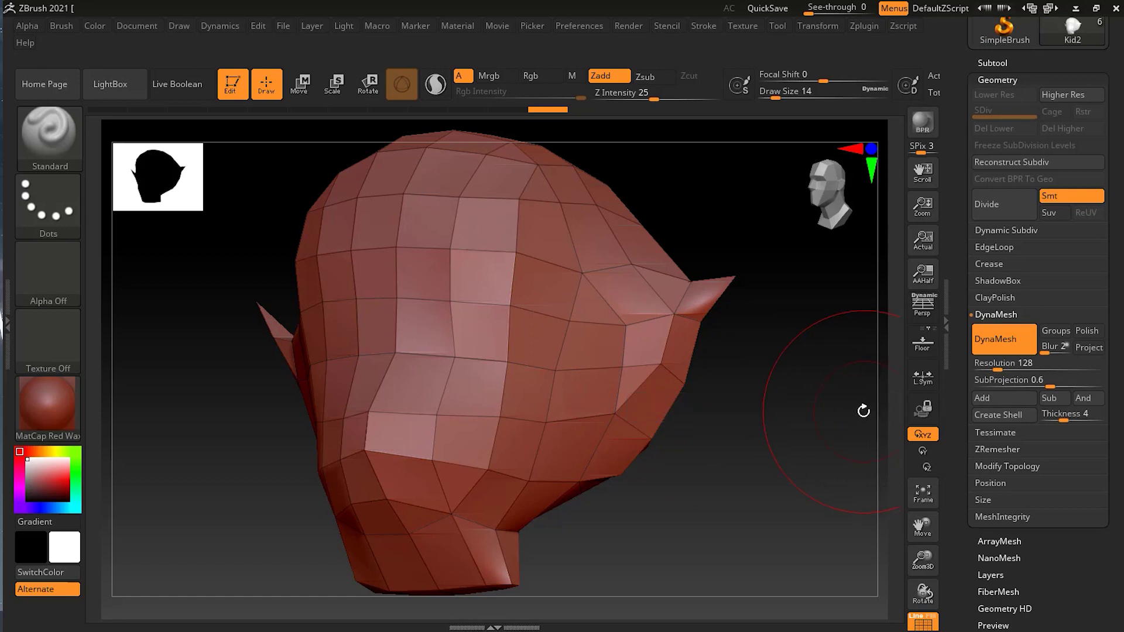
key("ctrl")
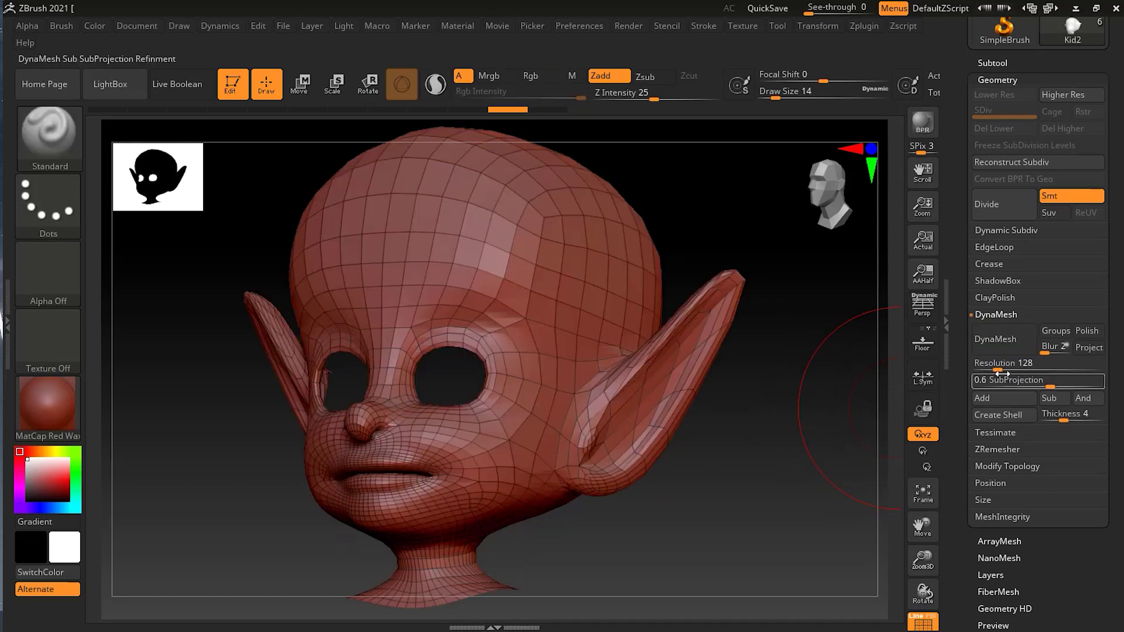
Step: Lower SubProjection to 0.21264 and step back to an earlier undo state
left_click(1019, 379)
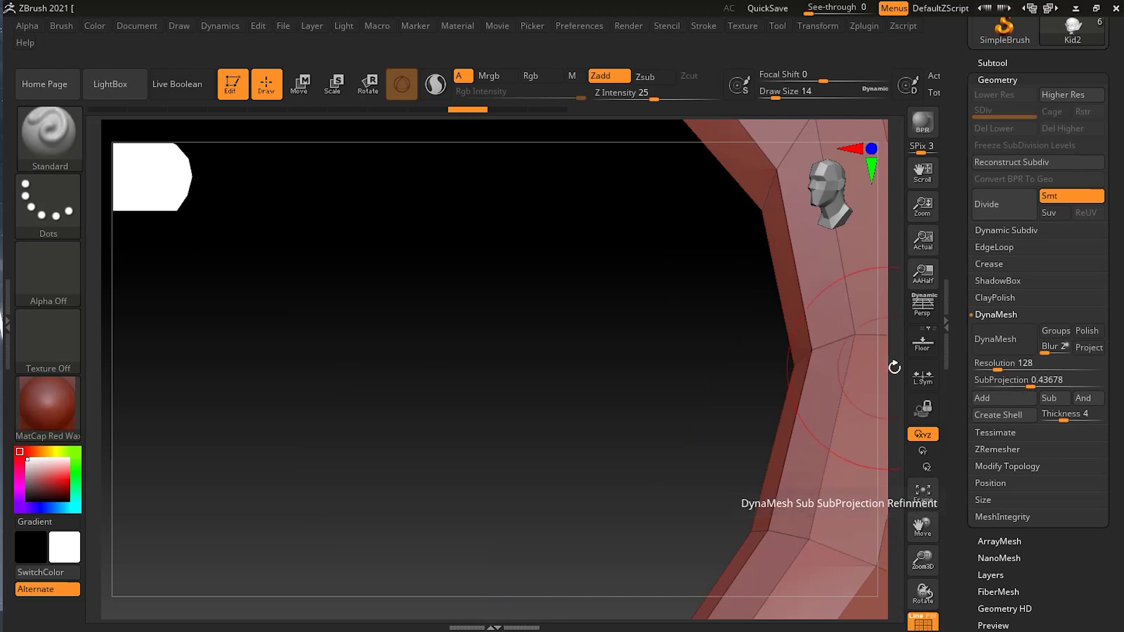
left_click_drag(1024, 384, 1003, 386)
left_click_drag(622, 369, 181, 123)
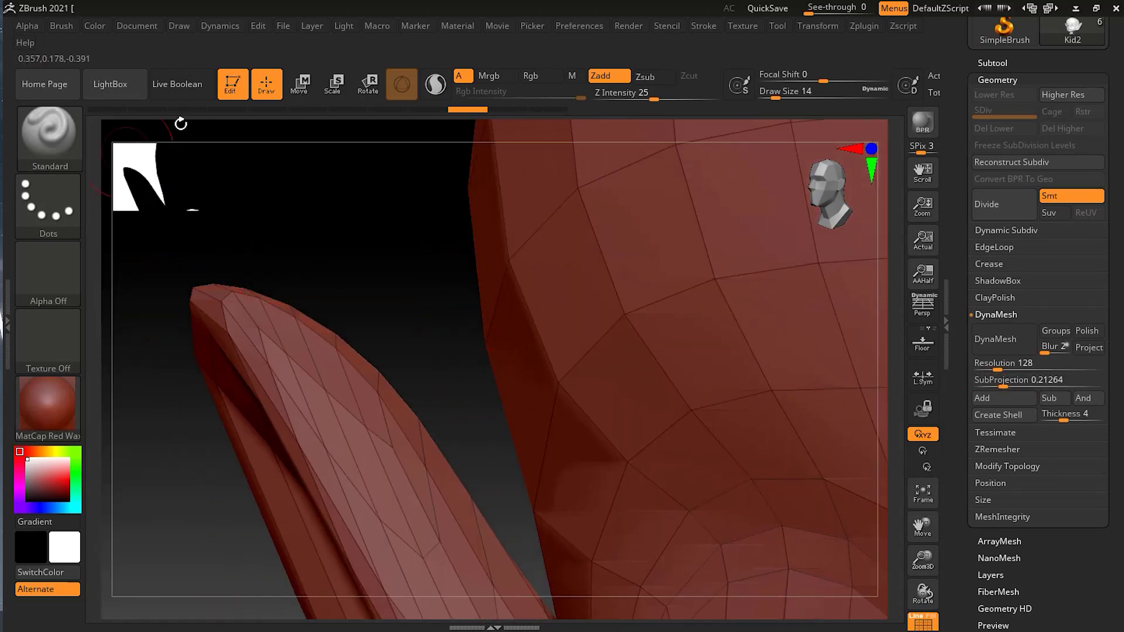
left_click(506, 108)
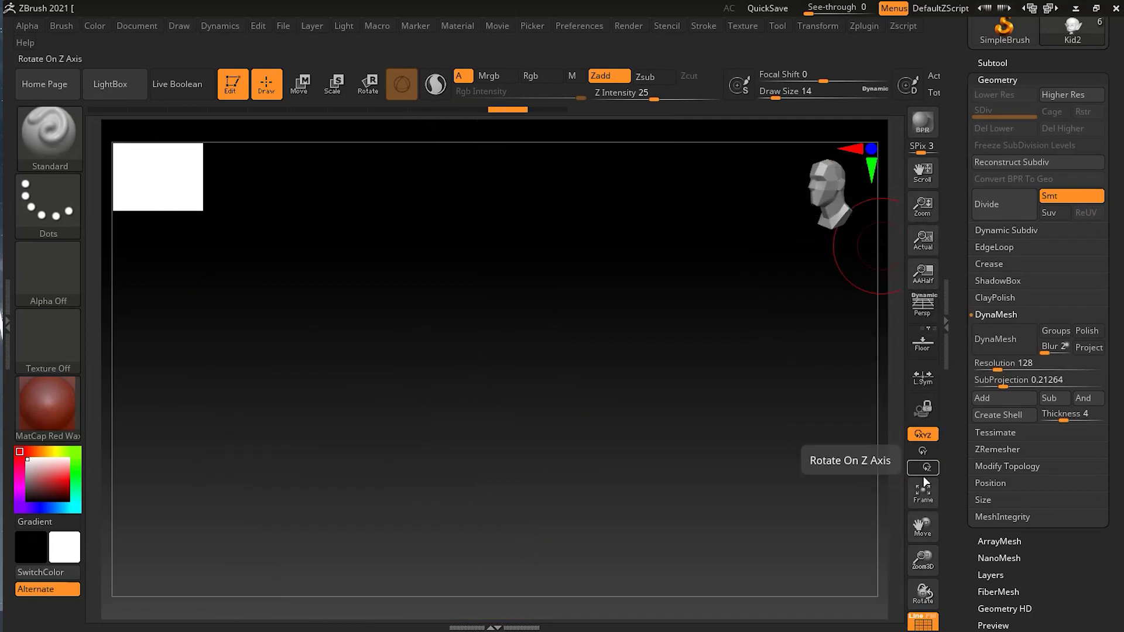
Step: Frame the head, DynaMesh it at resolution 1328, then undo it
left_click(923, 493)
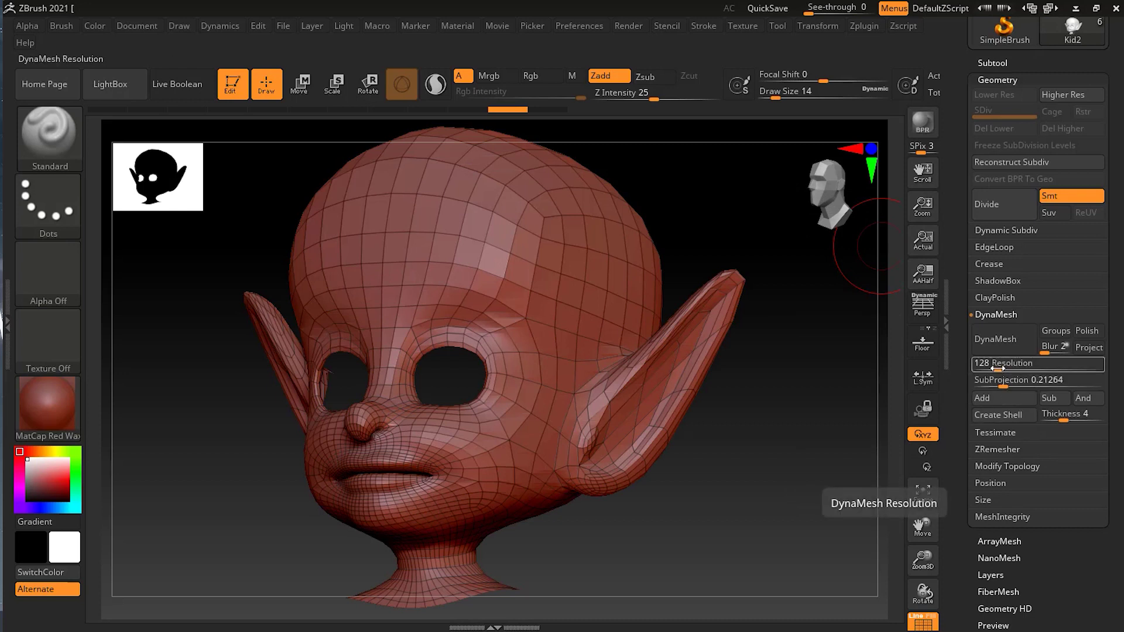
left_click_drag(997, 366, 1044, 369)
left_click(992, 340)
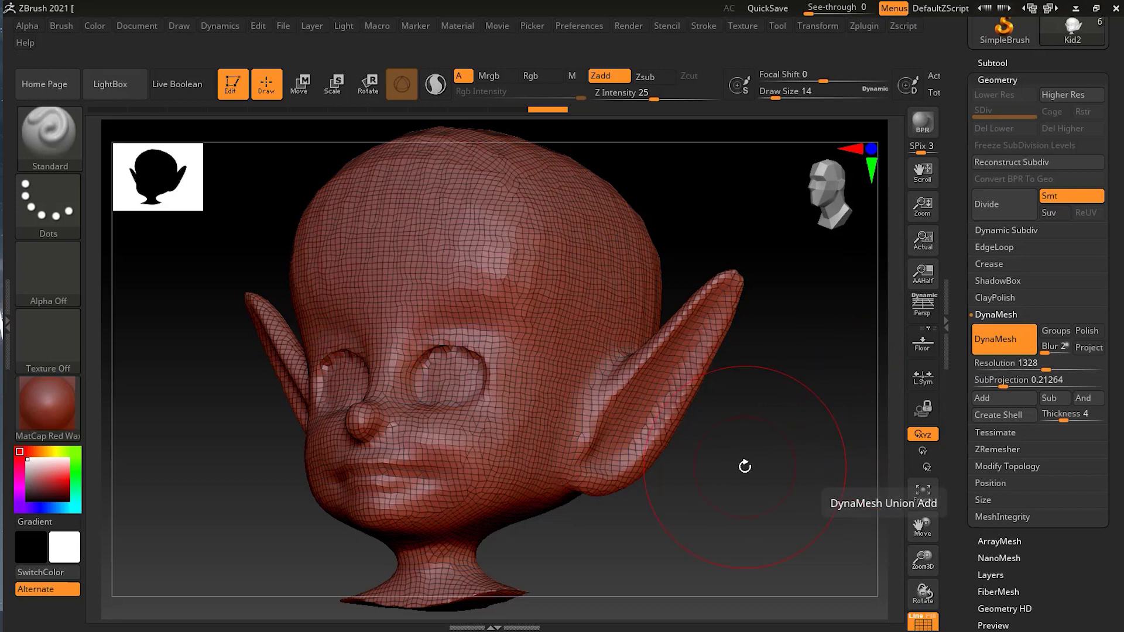
key("ctrl+z")
key("ctrl+z")
key("ctrl+z")
key("ctrl+z")
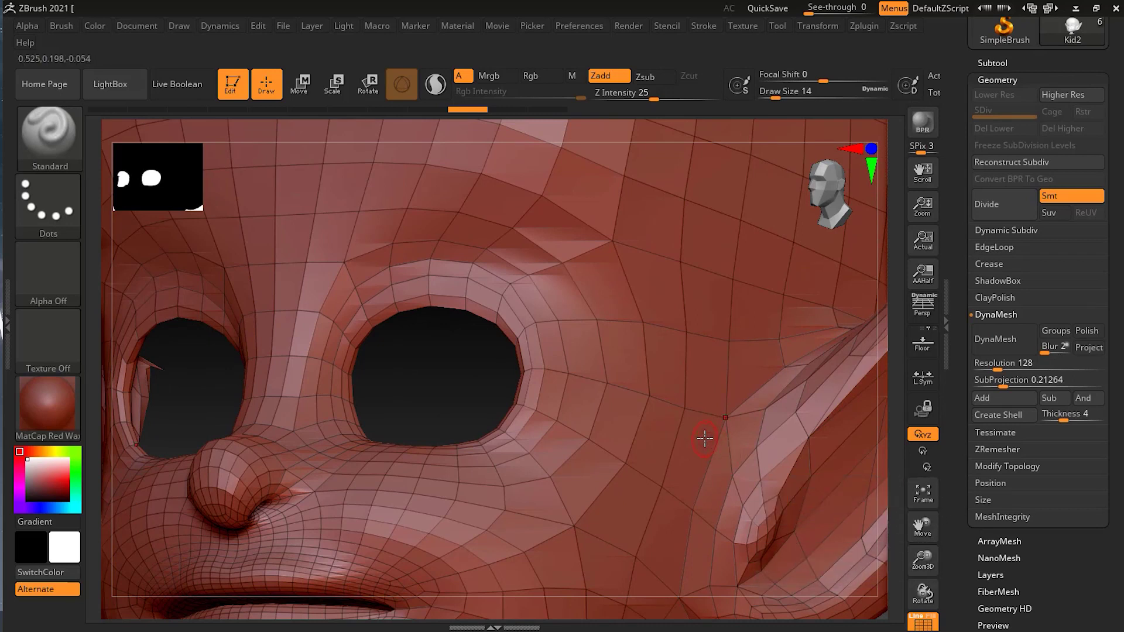
Step: DynaMesh the framed head at resolution 128, closing the eye sockets into an even grid
key("f")
right_click_drag(742, 472, 787, 472, "ctrl")
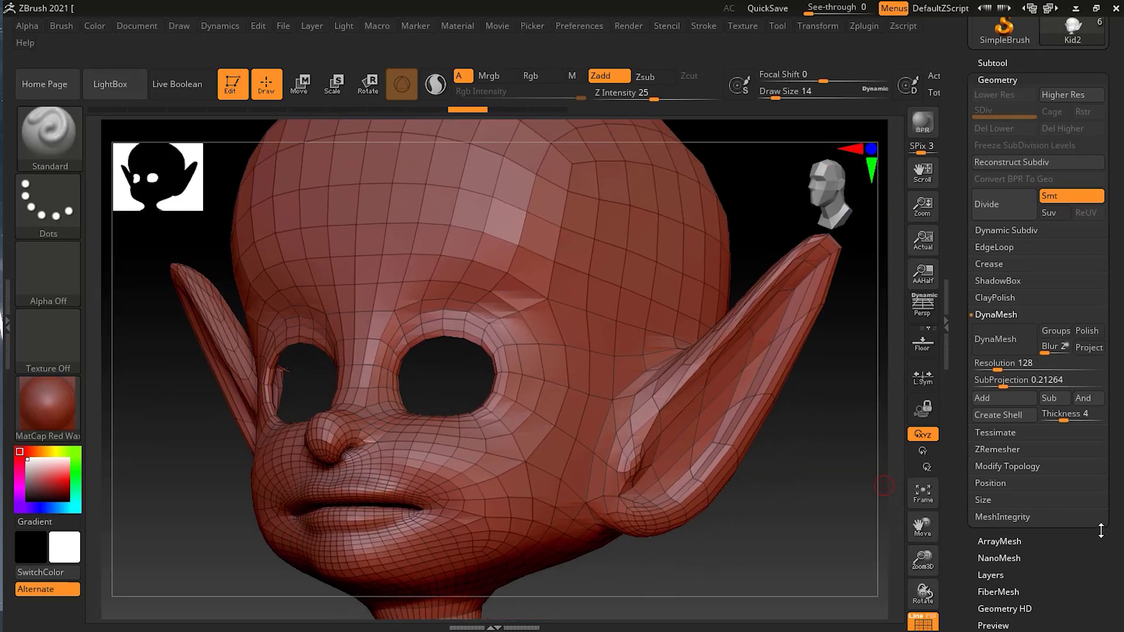
left_click(1001, 370)
left_click(995, 340)
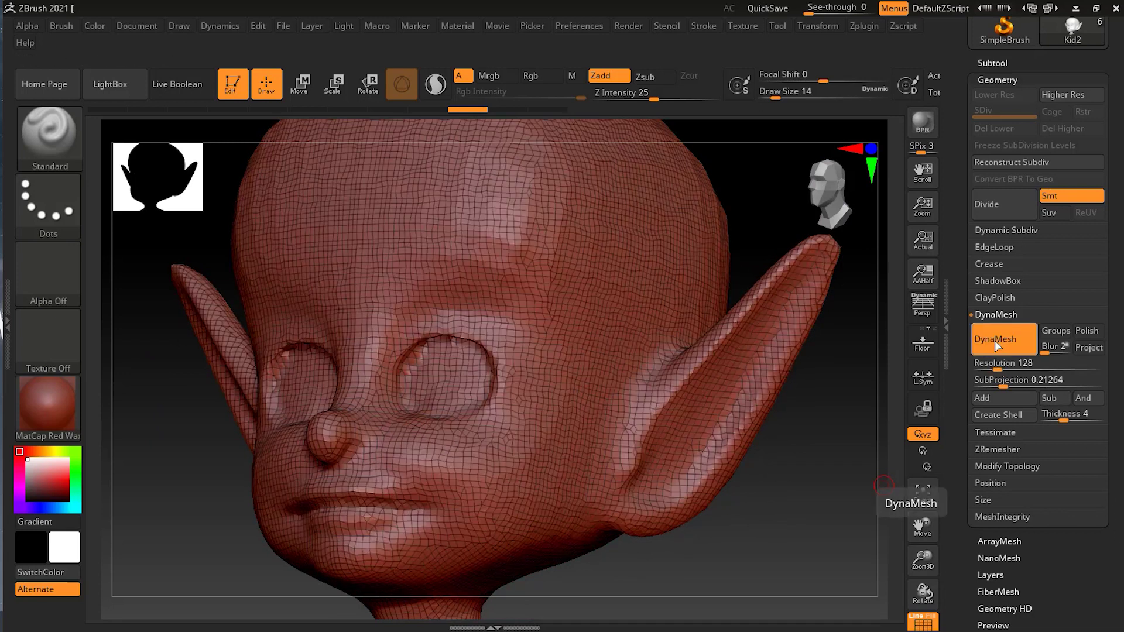
right_click_drag(838, 449, 808, 476)
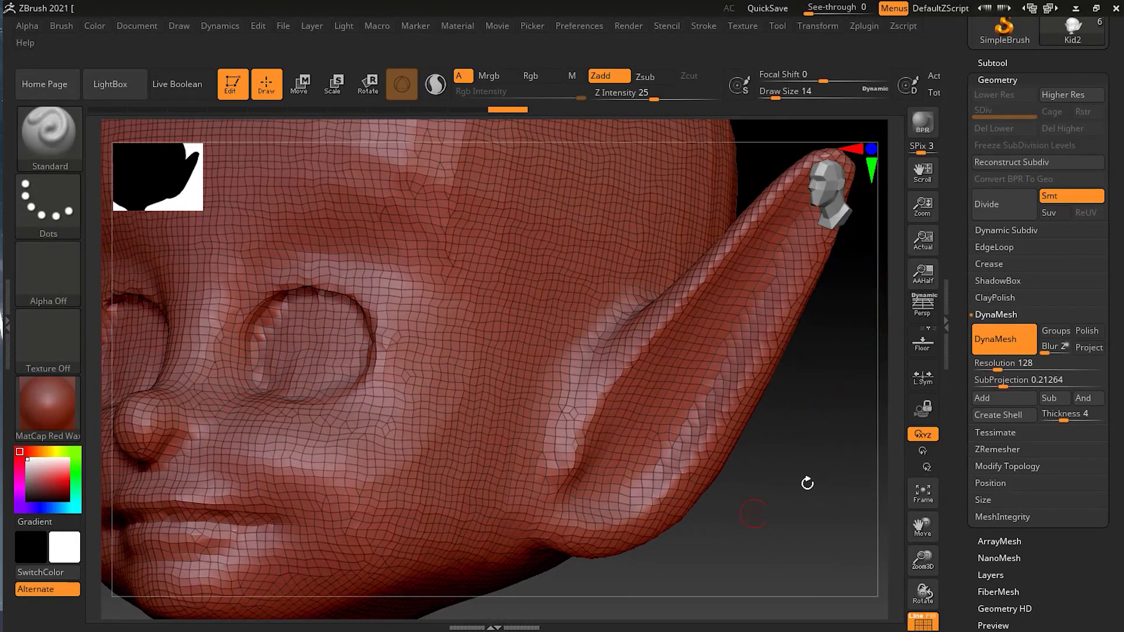
left_click(1045, 366)
Step: Check the Geometry Size, now XYZ 2.07925, and turn the head to face front
left_click(998, 501)
scroll(1120, 416, "down", 4)
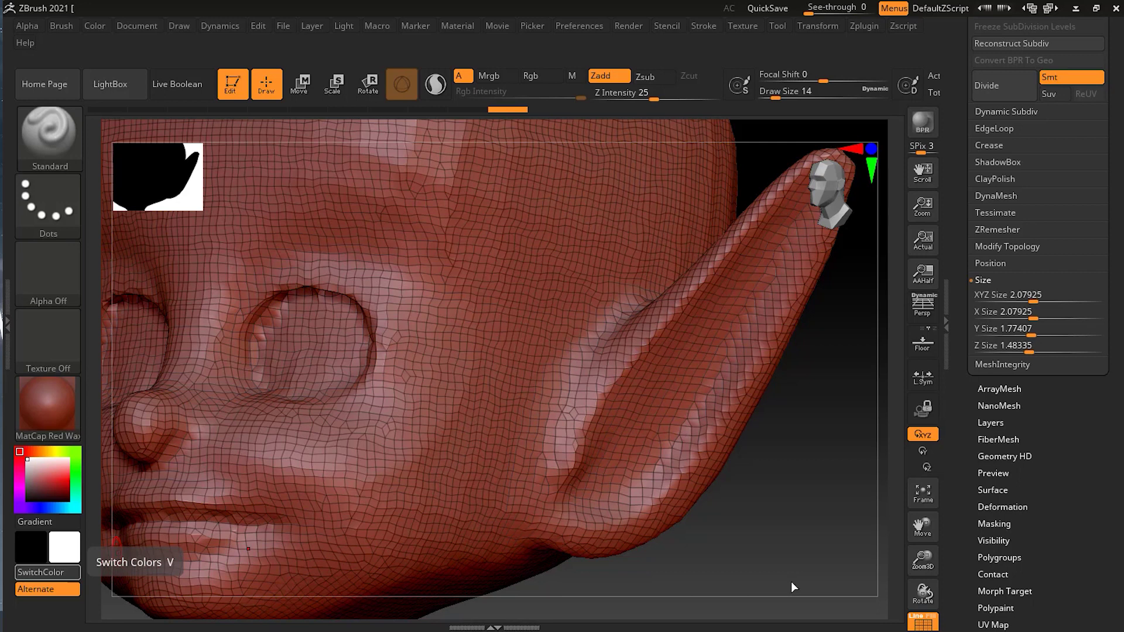
left_click_drag(818, 574, 736, 485)
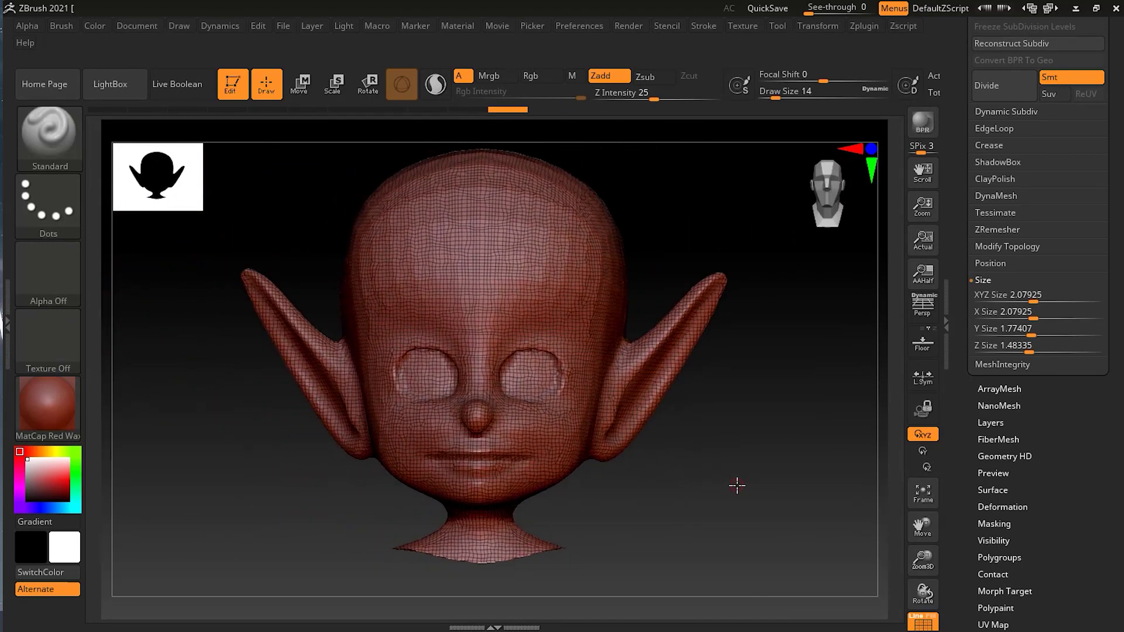